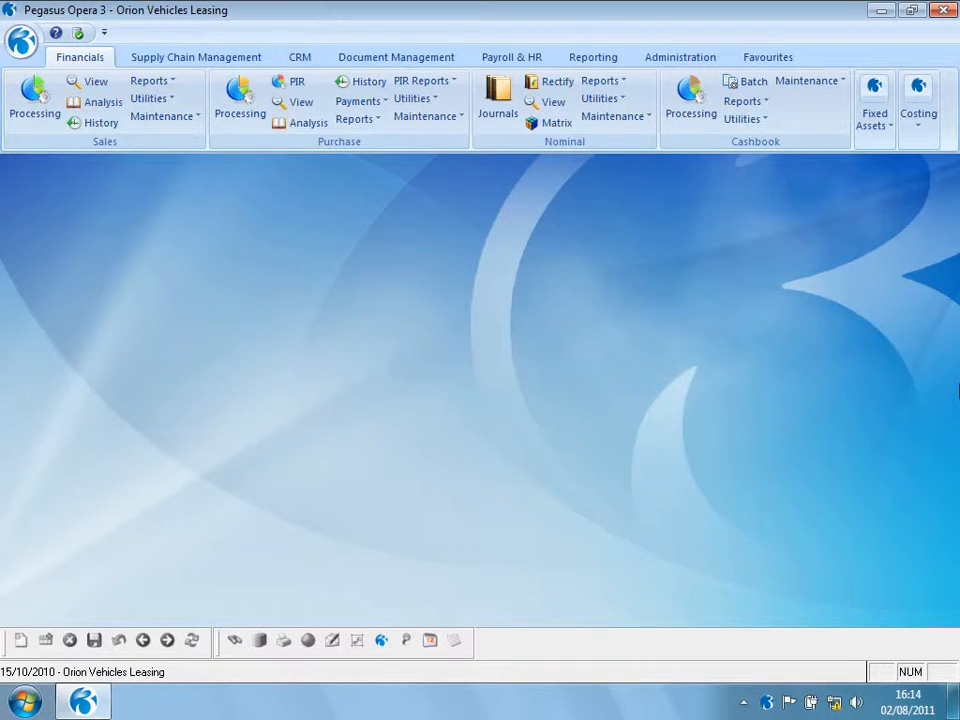
- Check the company profile's application options, including Open Period Accounting and Real Time Update of Nominal, and close the profile
{"action": "left_click", "coordinate": [699, 58]}
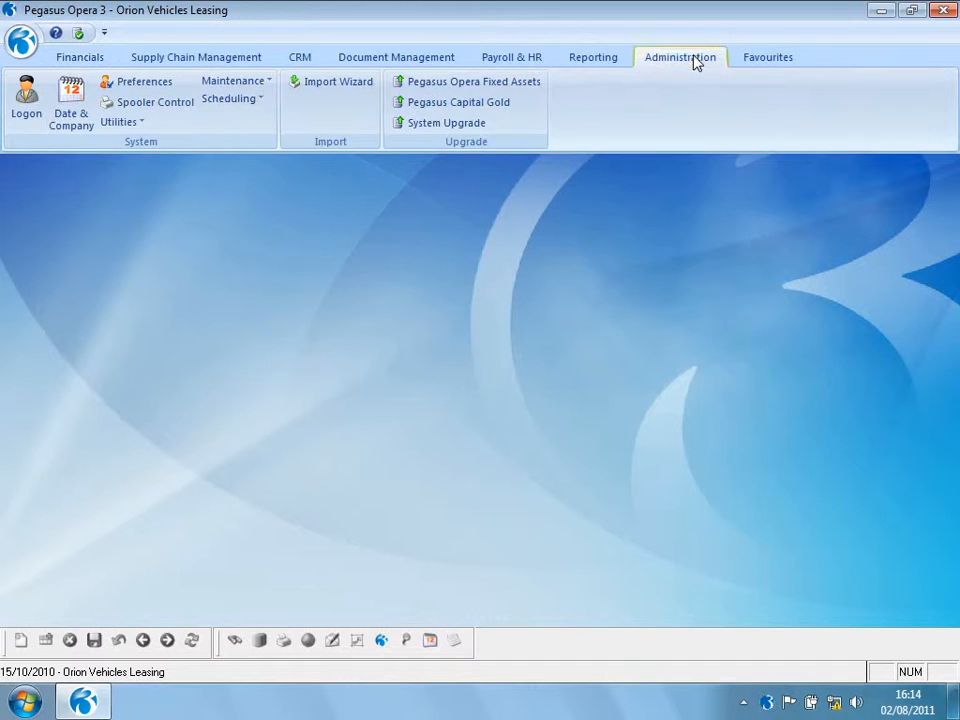
{"action": "left_click", "coordinate": [250, 86]}
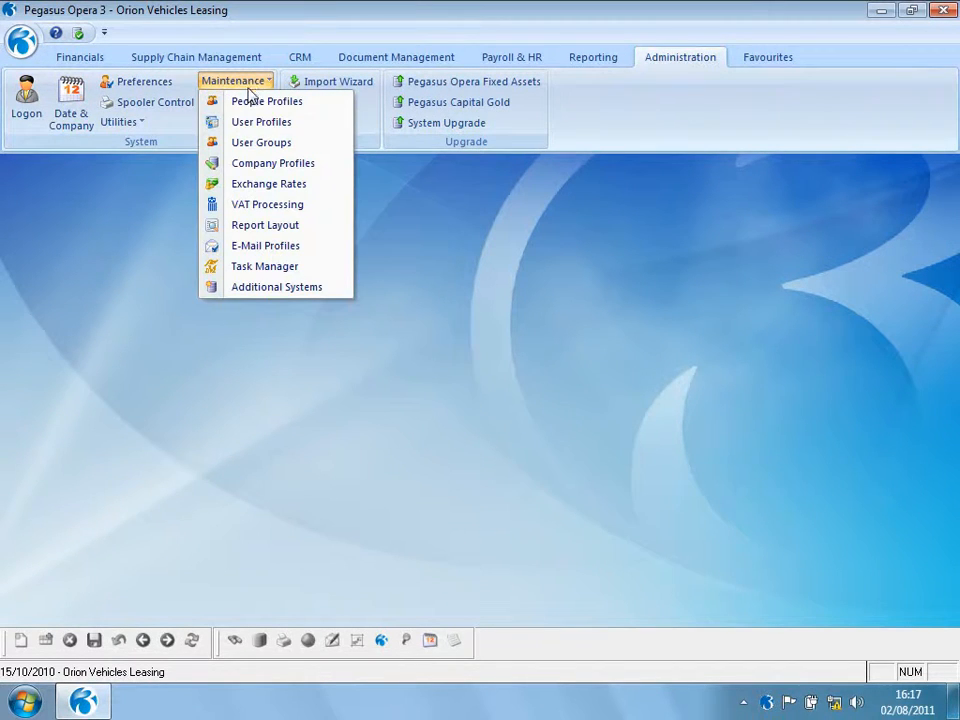
{"action": "left_click", "coordinate": [244, 165]}
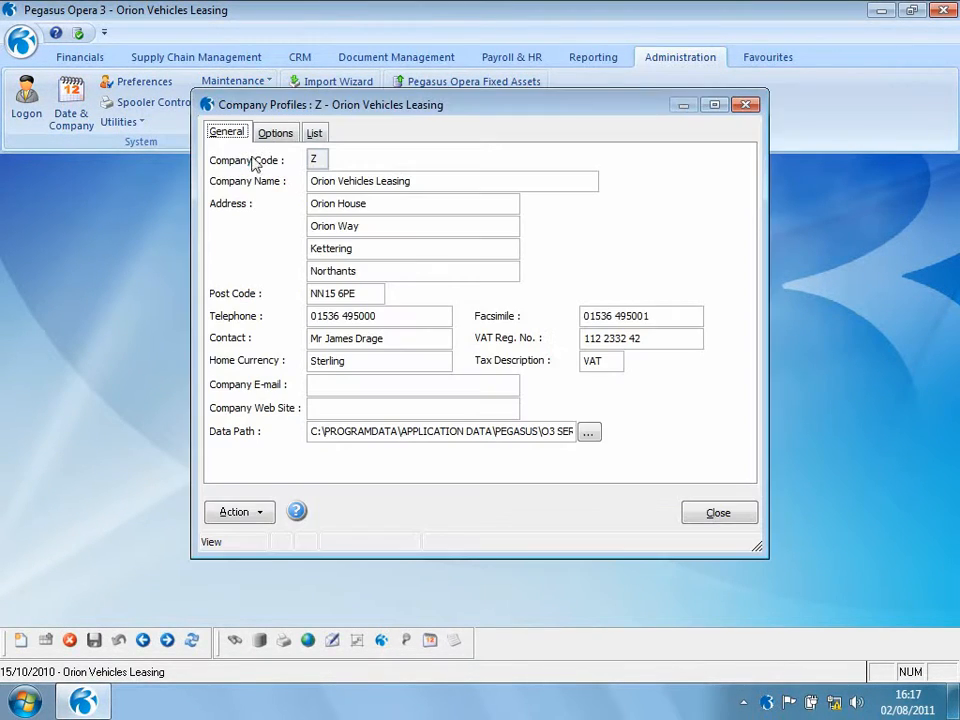
{"action": "left_click", "coordinate": [267, 138]}
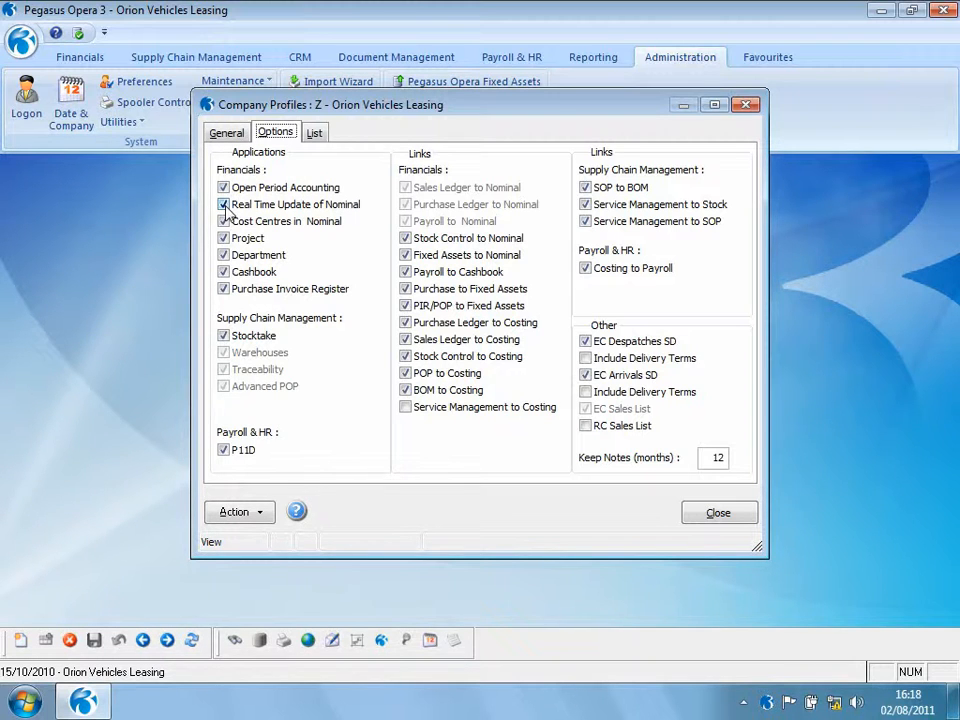
{"action": "left_click", "coordinate": [690, 513]}
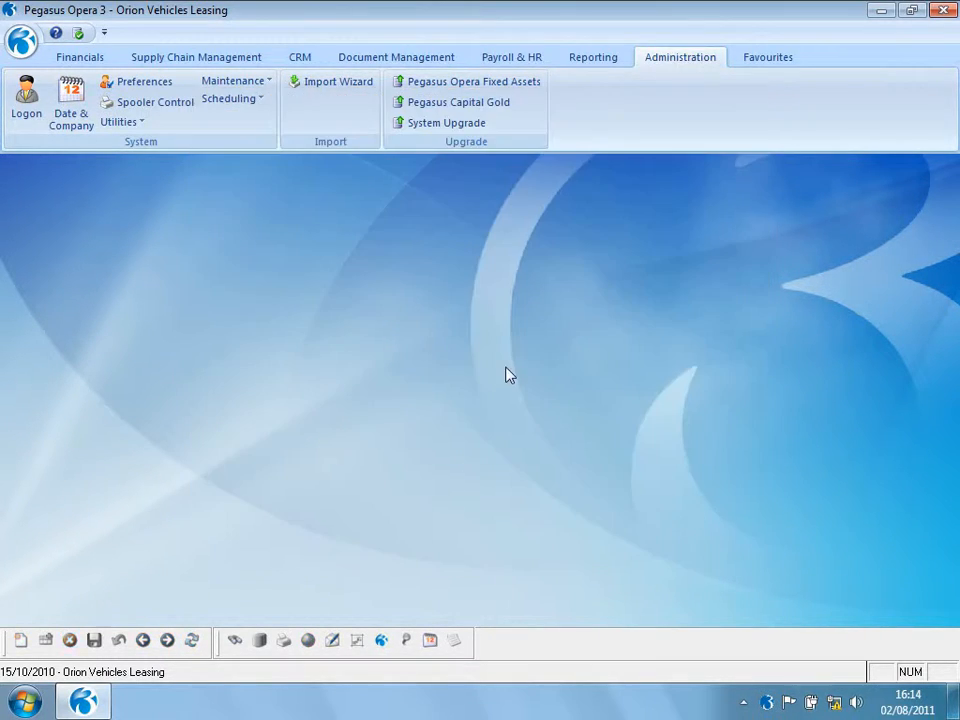
- Examine the 2010 period statuses and the available years in the Nominal financial calendar
{"action": "left_click", "coordinate": [80, 57]}
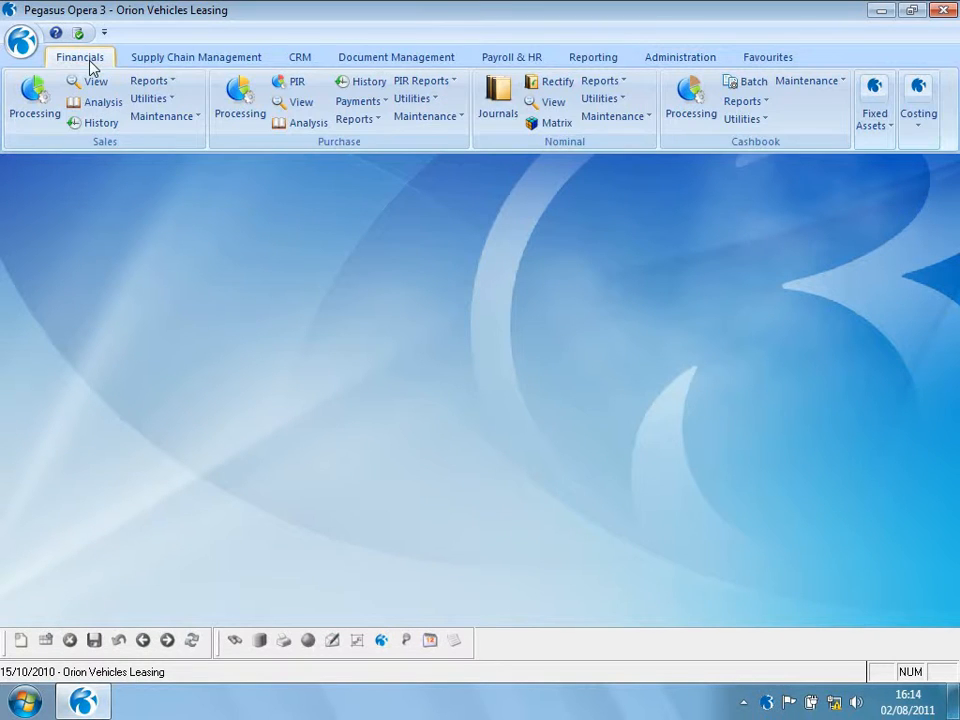
{"action": "left_click", "coordinate": [605, 99]}
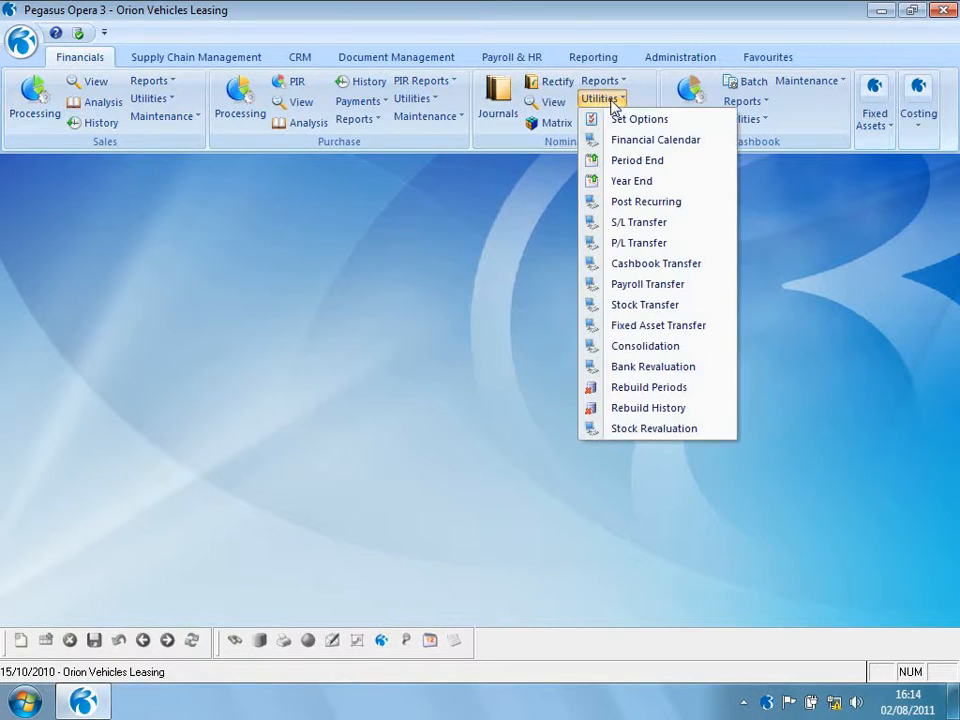
{"action": "left_click", "coordinate": [624, 141]}
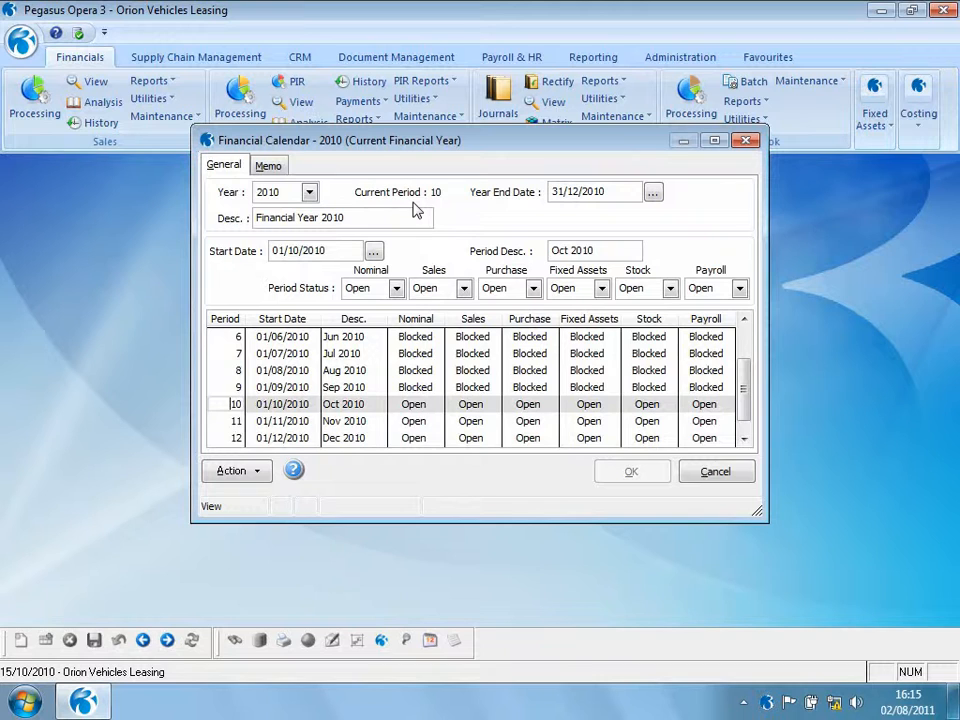
{"action": "left_click_drag", "start_coordinate": [746, 384], "coordinate": [746, 458]}
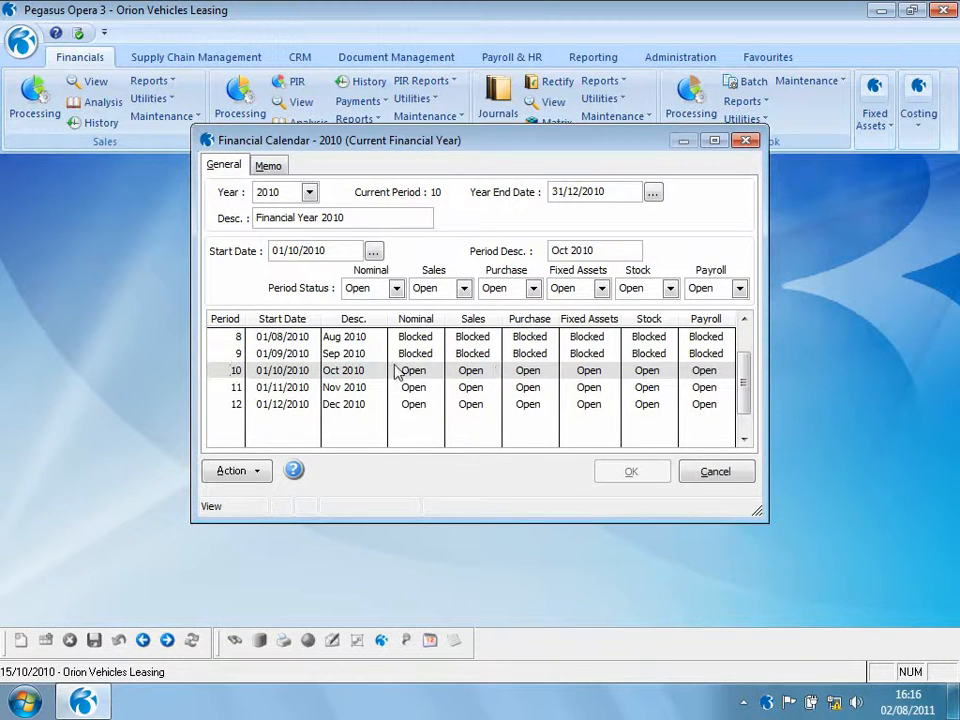
{"action": "left_click", "coordinate": [310, 193]}
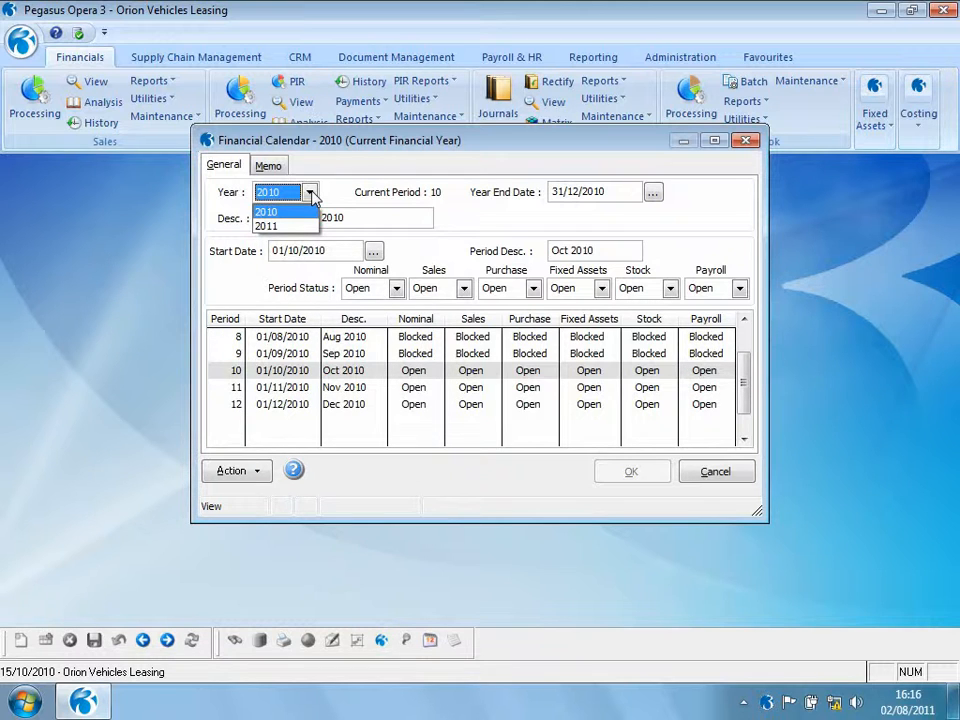
- Create the previous financial year 2009 calendar with no model year, 12 periods and a first period start date of 01/01/2009
{"action": "left_click", "coordinate": [249, 471]}
{"action": "left_click", "coordinate": [249, 471]}
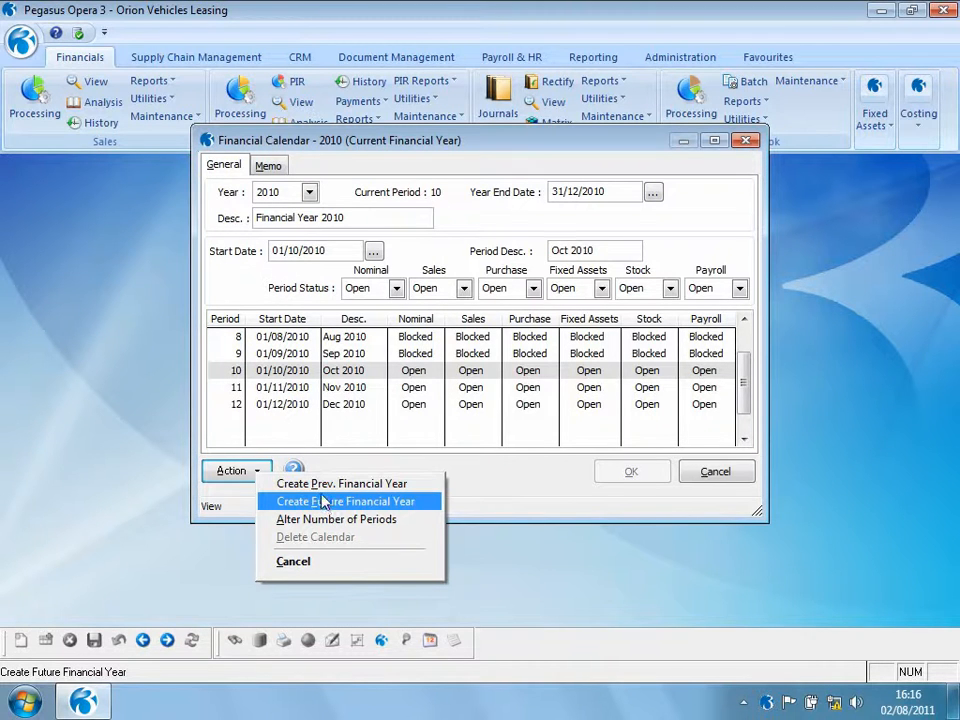
{"action": "left_click", "coordinate": [326, 486]}
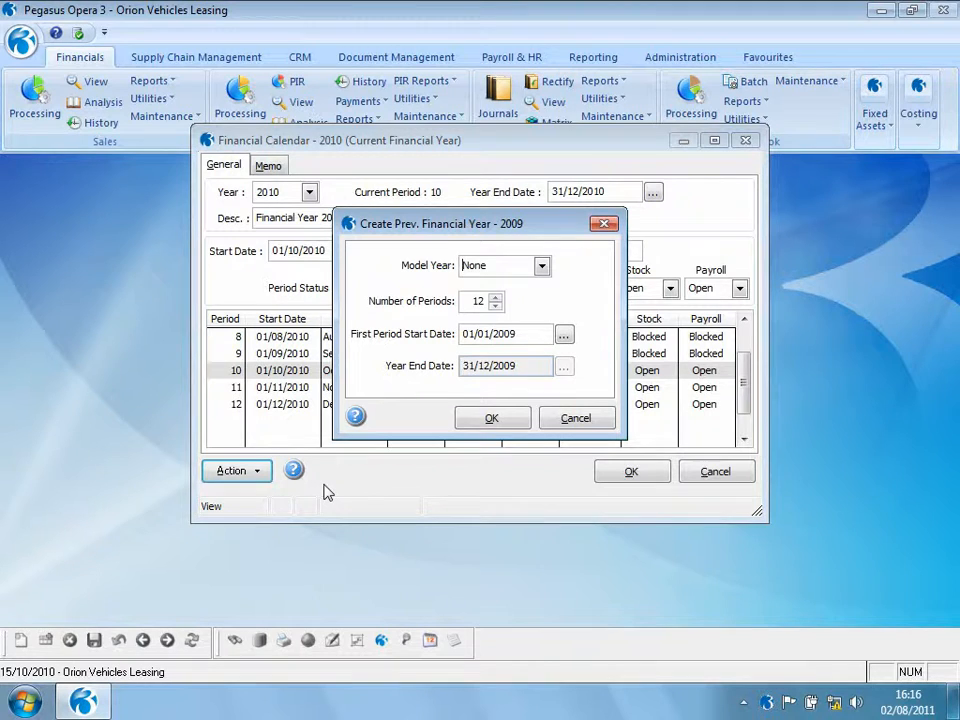
{"action": "left_click", "coordinate": [542, 266]}
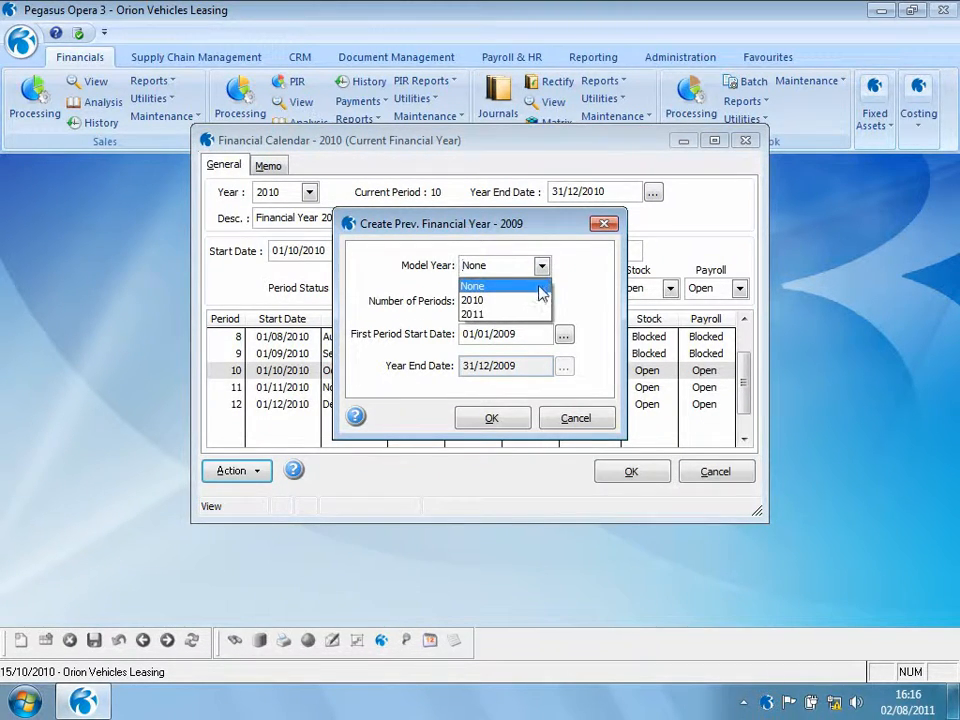
{"action": "left_click", "coordinate": [532, 288]}
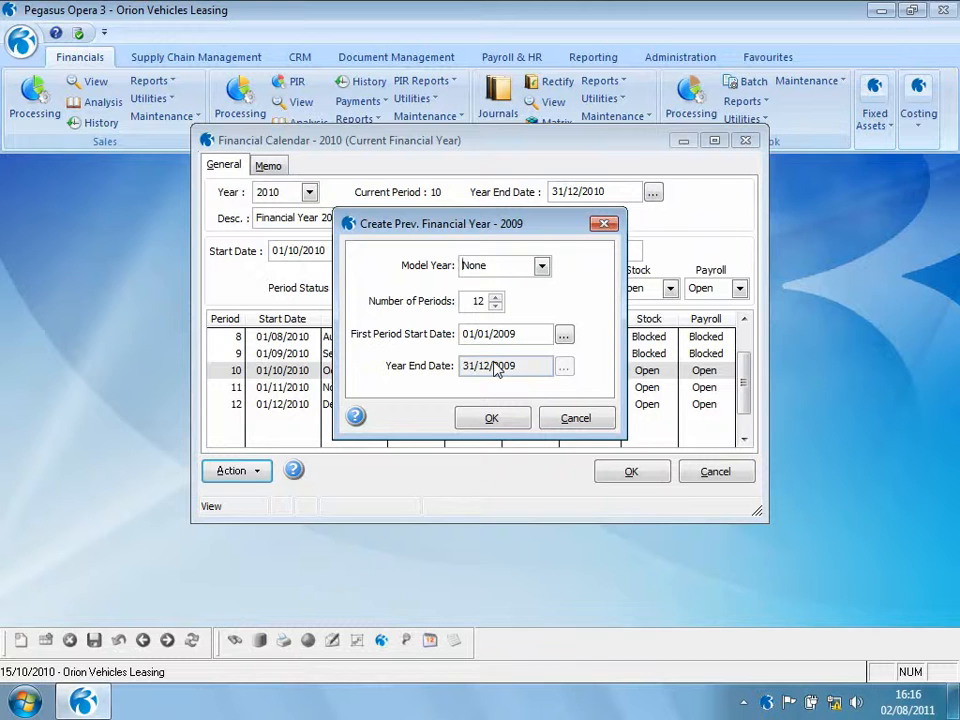
{"action": "left_click", "coordinate": [495, 420]}
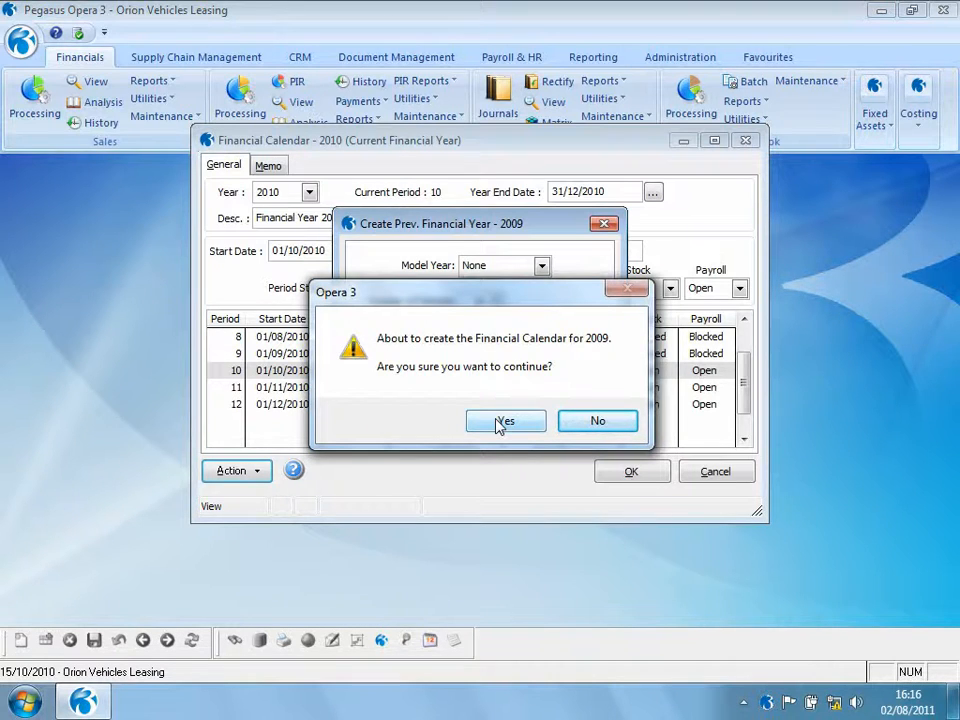
{"action": "left_click", "coordinate": [504, 421]}
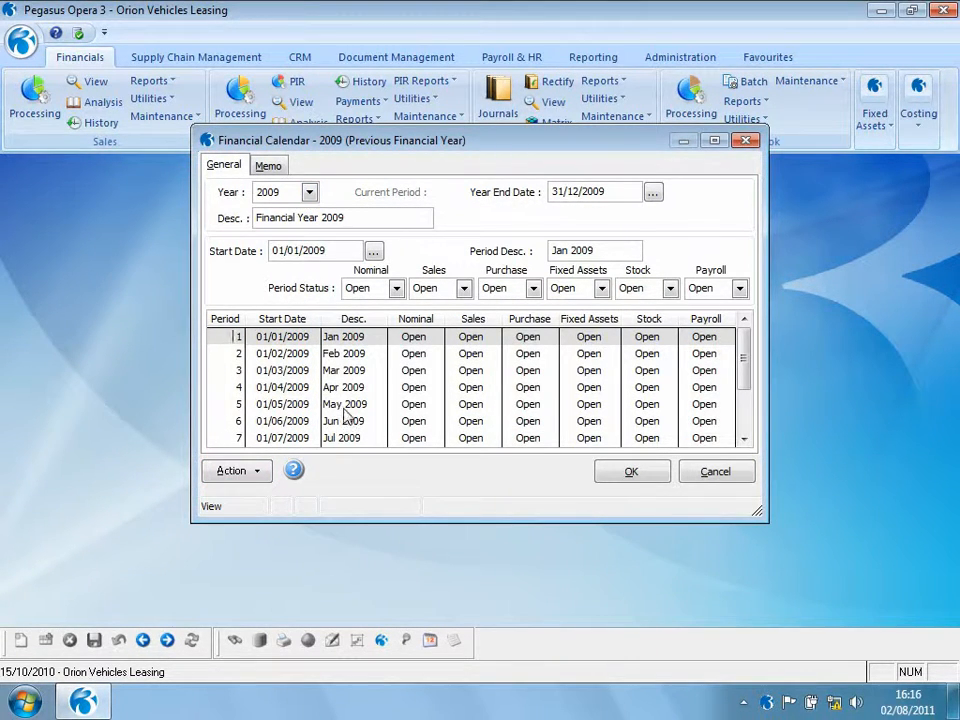
- Switch the financial calendar from 2009 to year 2010, saving the new 2009 calendar
{"action": "left_click", "coordinate": [310, 192]}
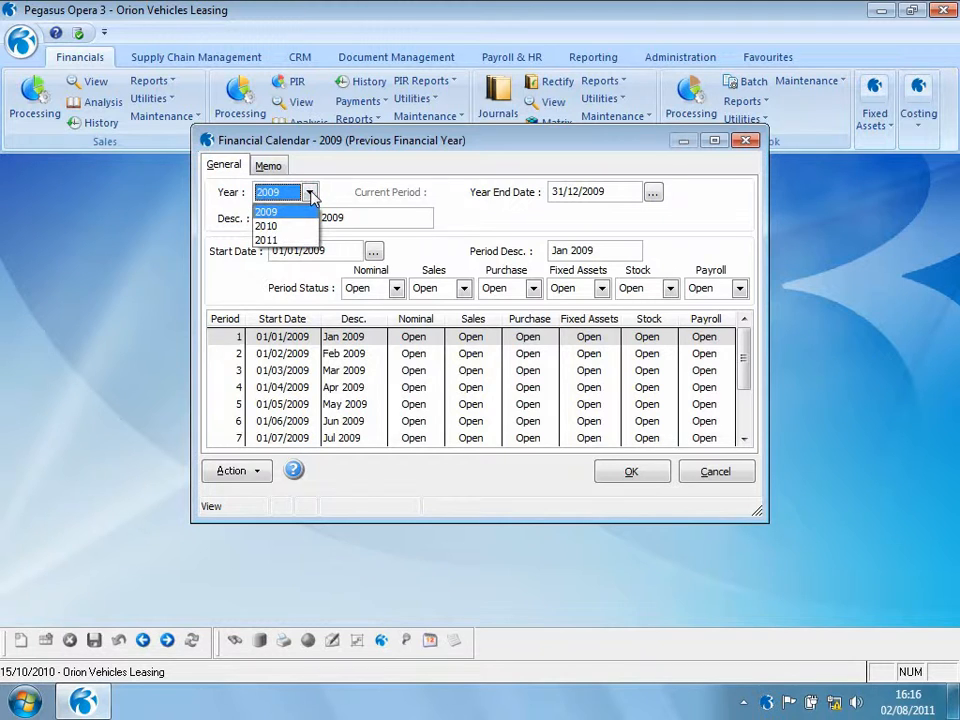
{"action": "left_click", "coordinate": [294, 241]}
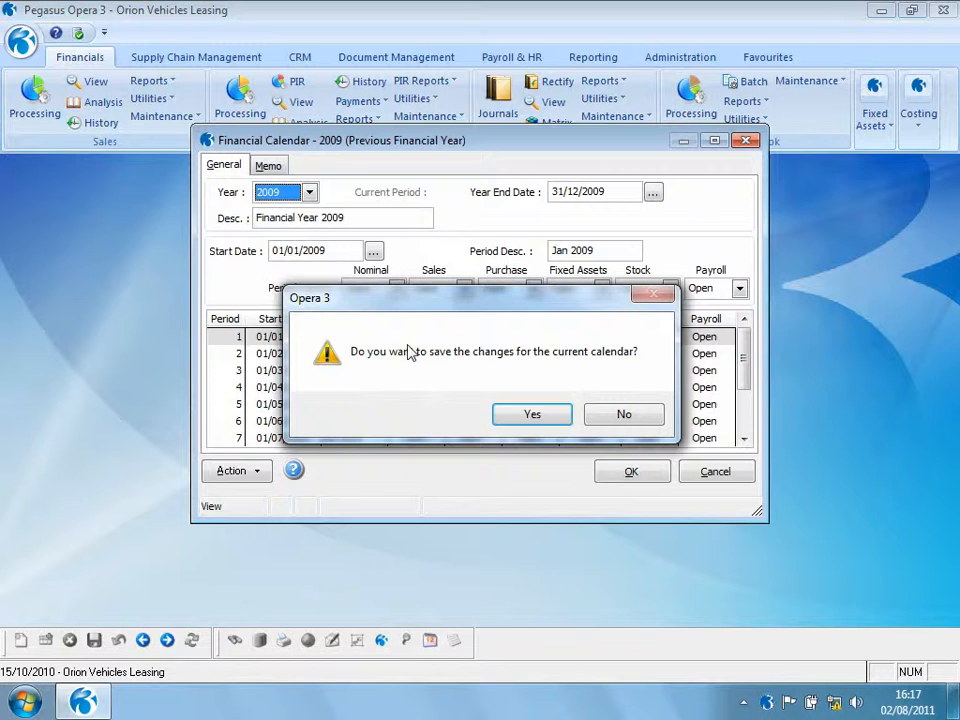
{"action": "left_click", "coordinate": [516, 420]}
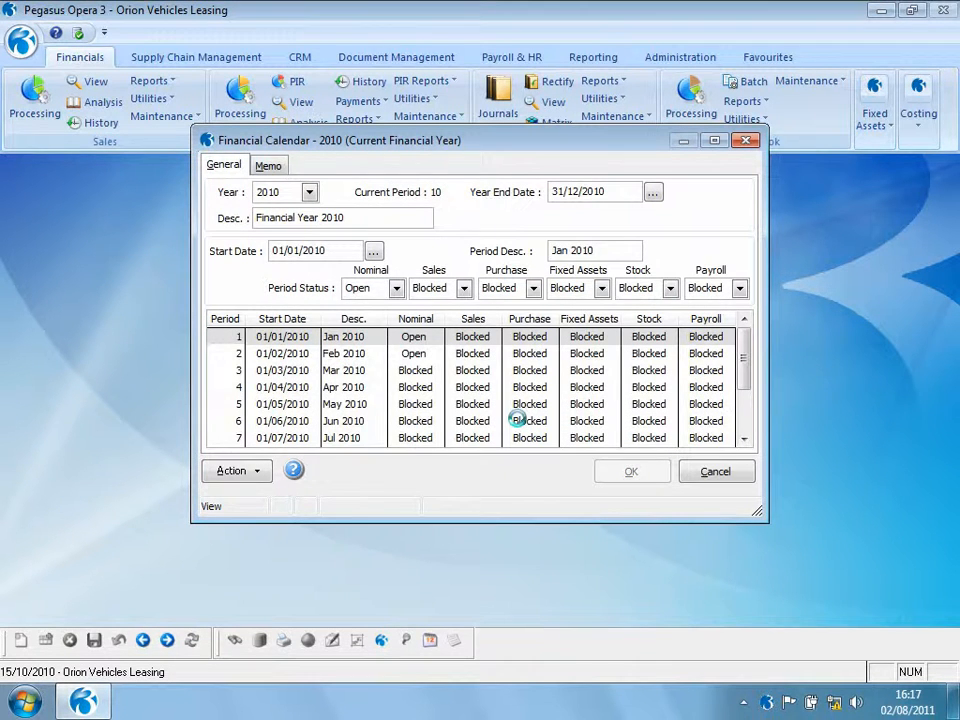
{"action": "left_click", "coordinate": [746, 429]}
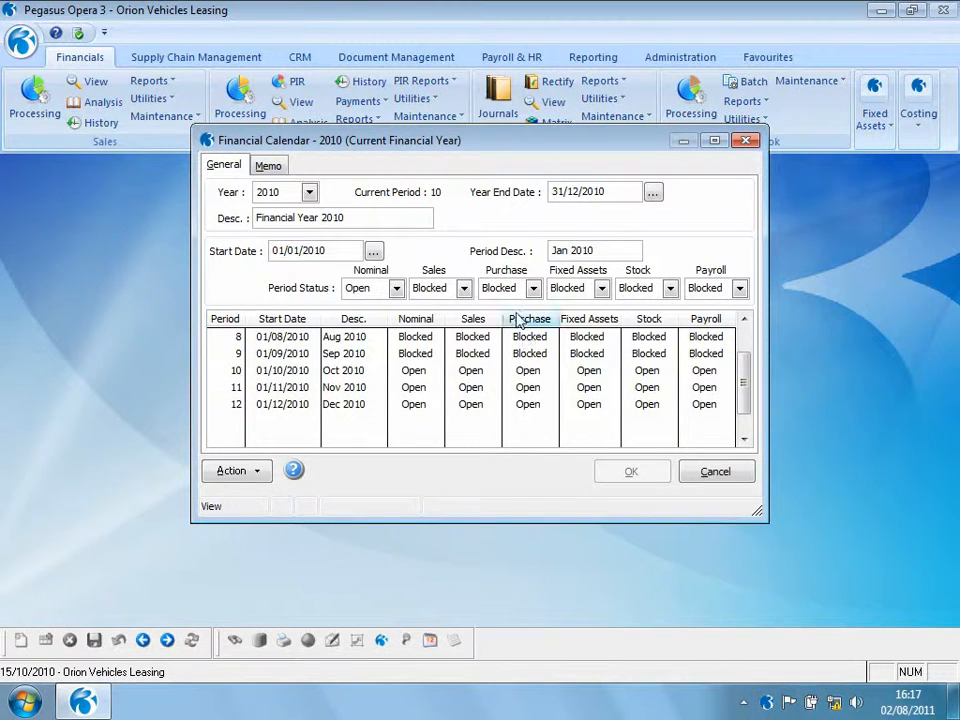
{"action": "left_click", "coordinate": [464, 289]}
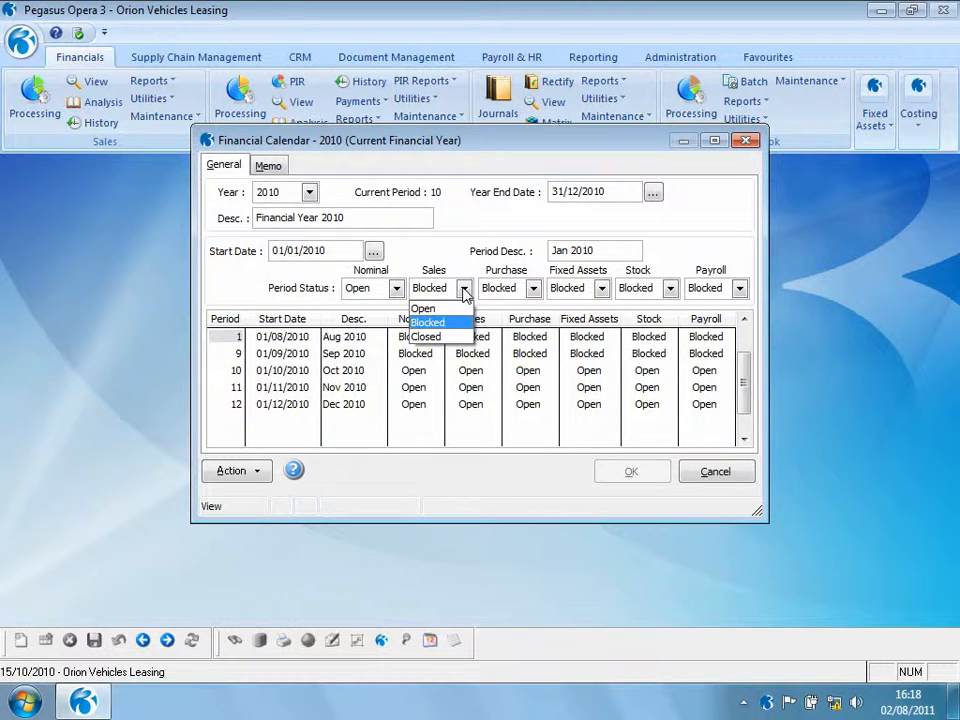
{"action": "left_click", "coordinate": [534, 288]}
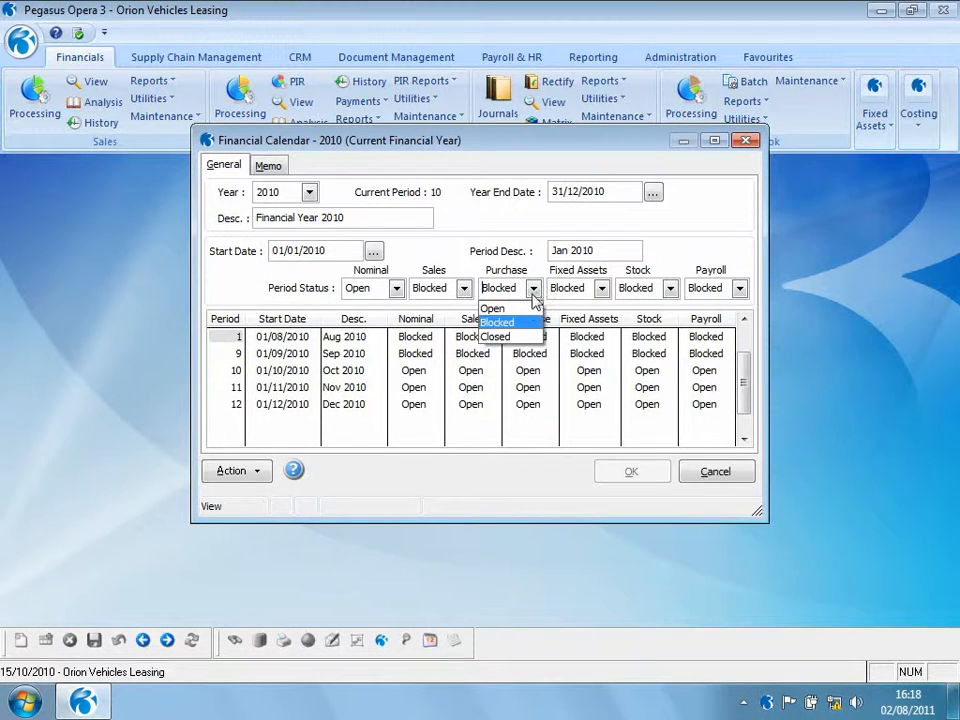
{"action": "left_click", "coordinate": [519, 324]}
{"action": "left_click", "coordinate": [464, 288]}
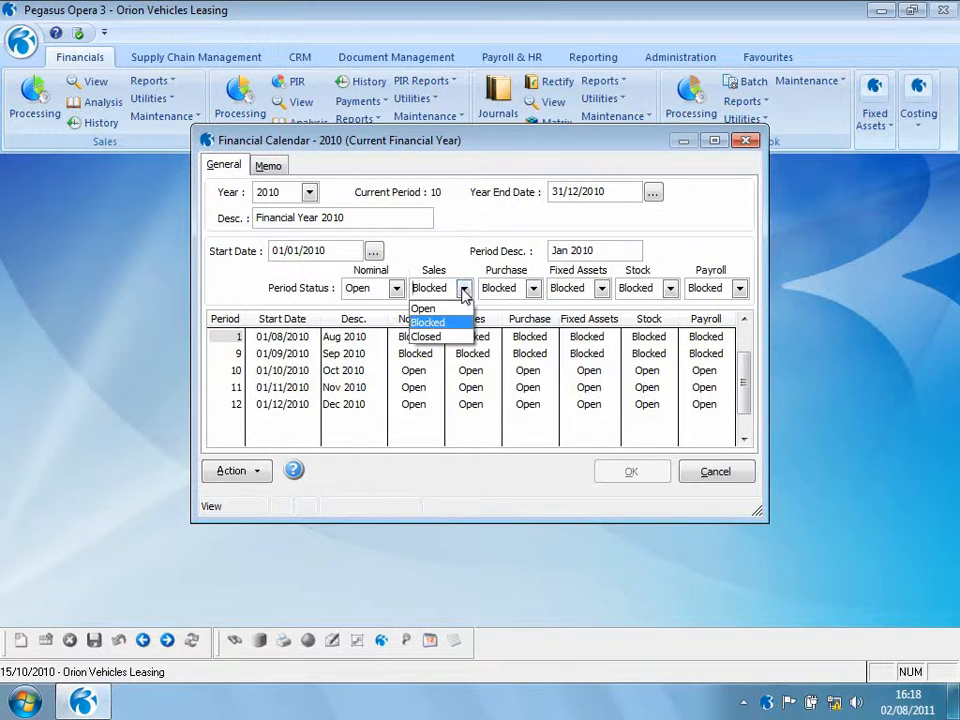
{"action": "left_click", "coordinate": [425, 307]}
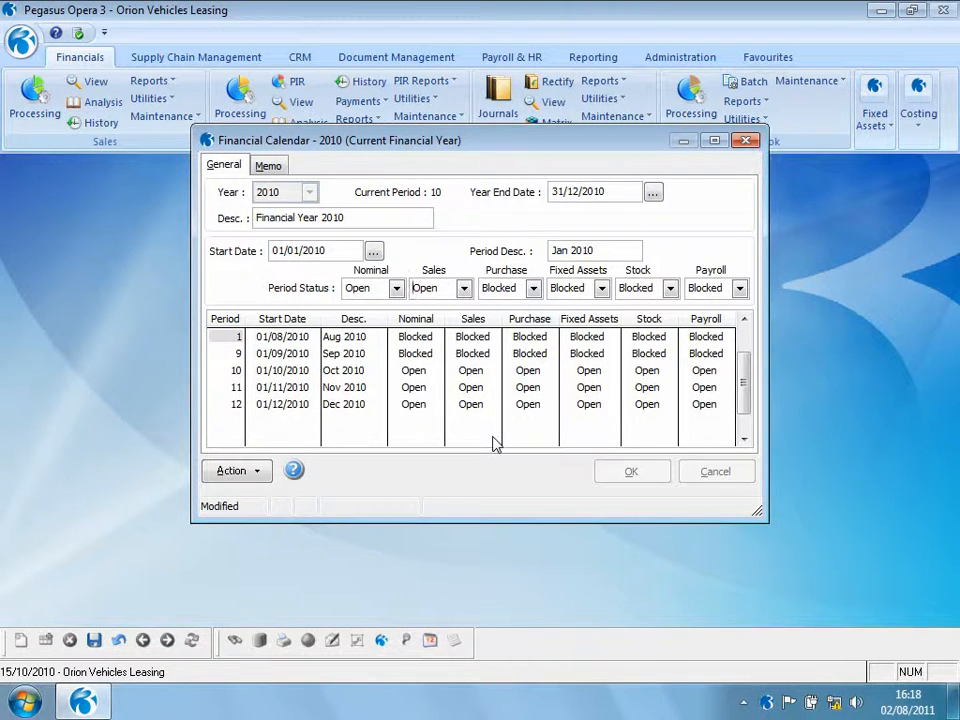
{"action": "left_click", "coordinate": [119, 640]}
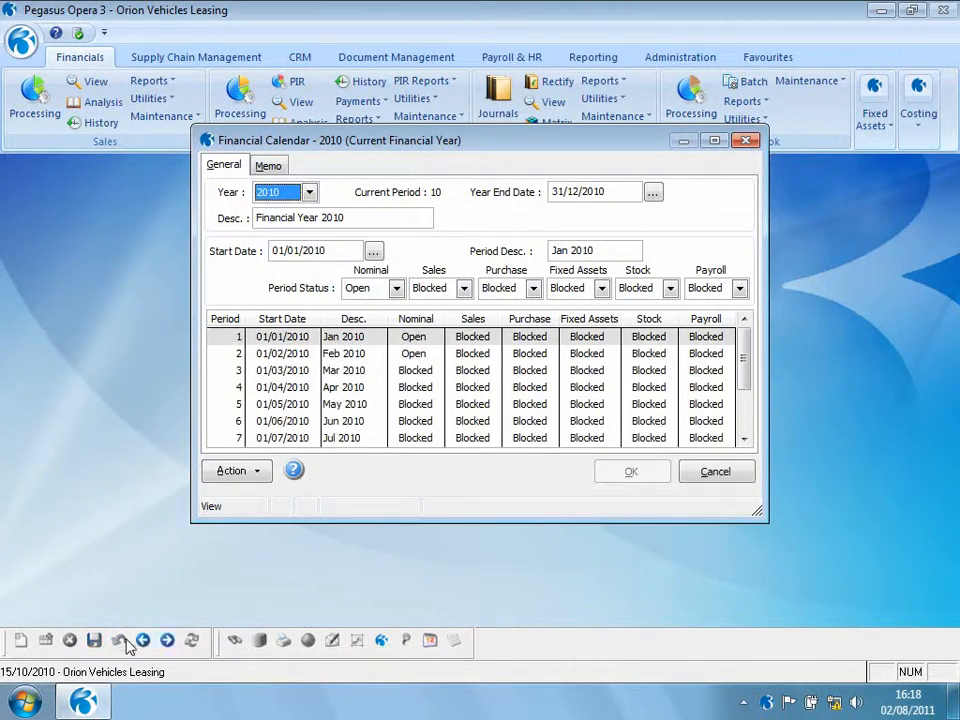
- Try setting the Nominal status of period 11, Nov 2010, to Blocked and discard the change
{"action": "left_click_drag", "start_coordinate": [746, 360], "coordinate": [750, 421]}
{"action": "left_click", "coordinate": [349, 387]}
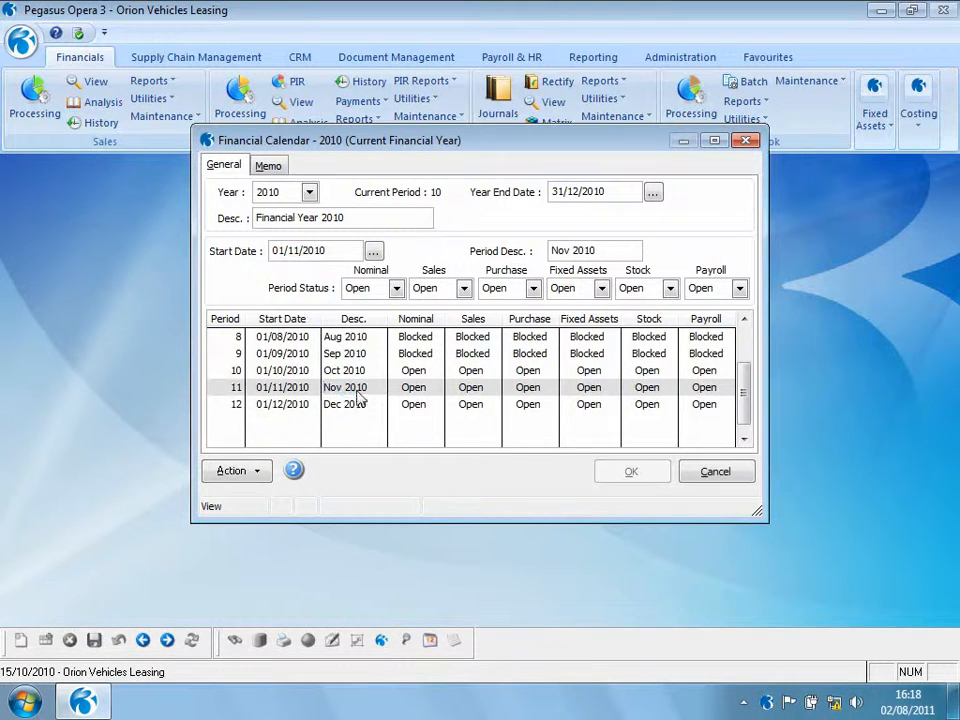
{"action": "left_click", "coordinate": [396, 288]}
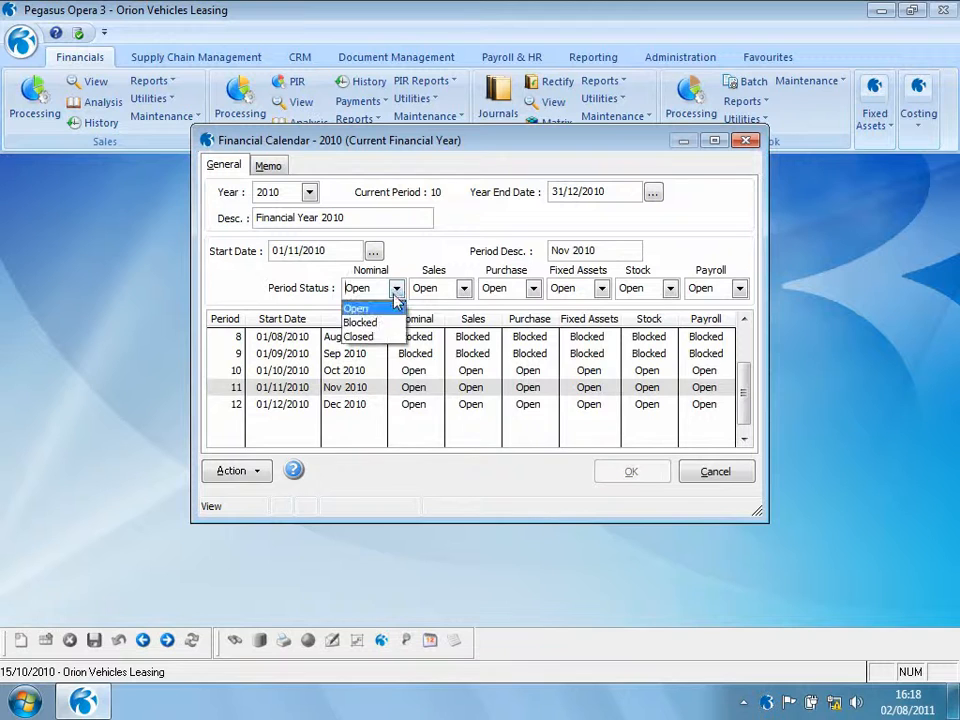
{"action": "left_click", "coordinate": [383, 324]}
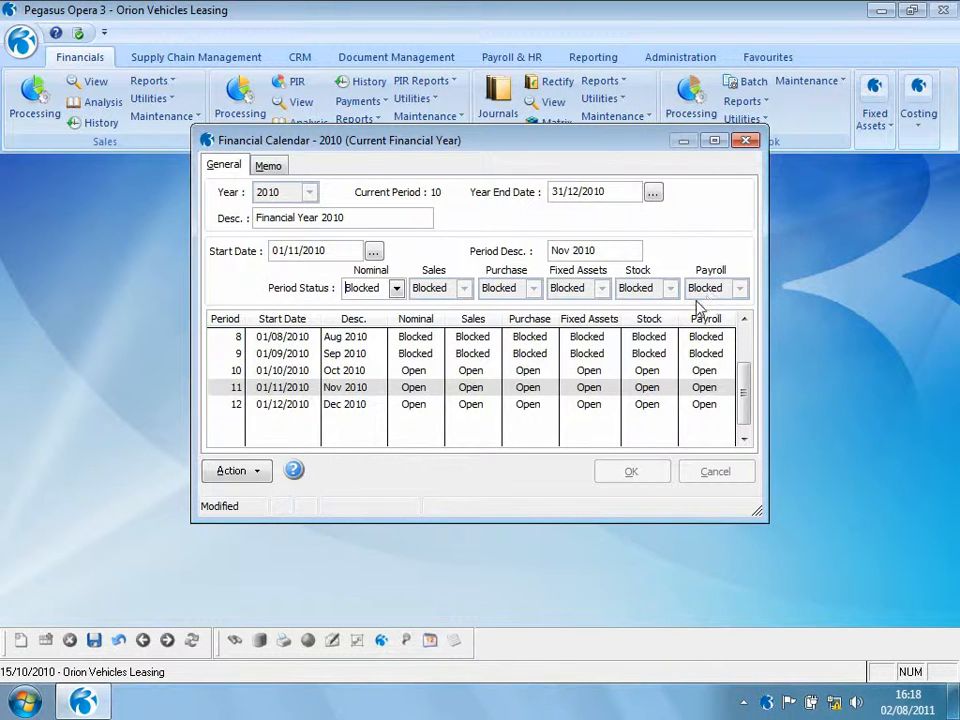
{"action": "left_click", "coordinate": [119, 641]}
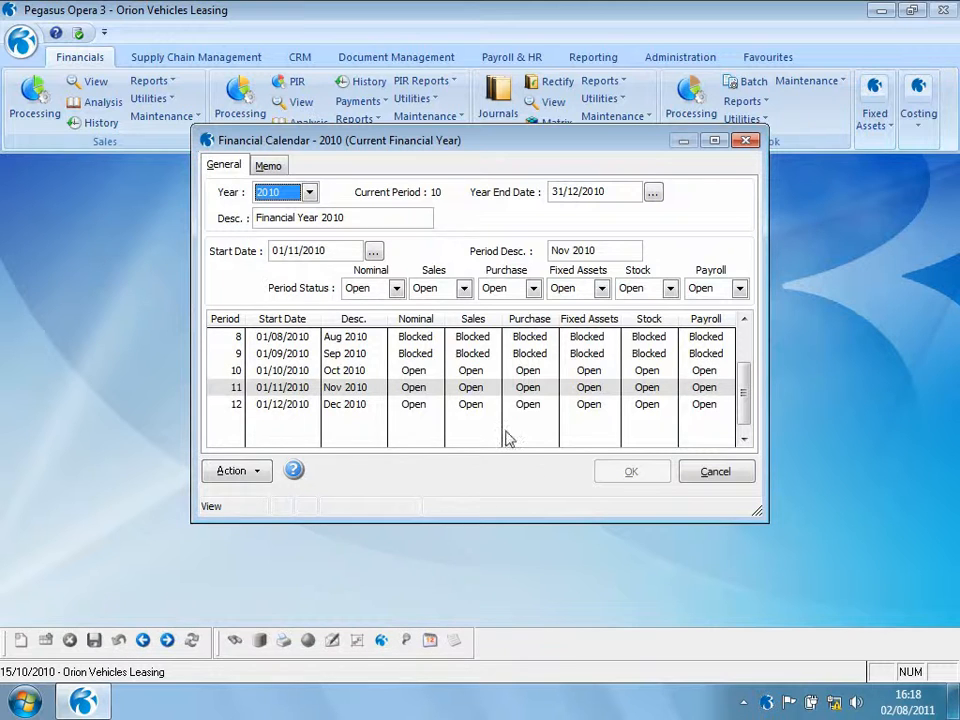
- Set the Purchase status of period 10, Oct 2010, to Blocked, then save and close the financial calendar
{"action": "left_click", "coordinate": [300, 371]}
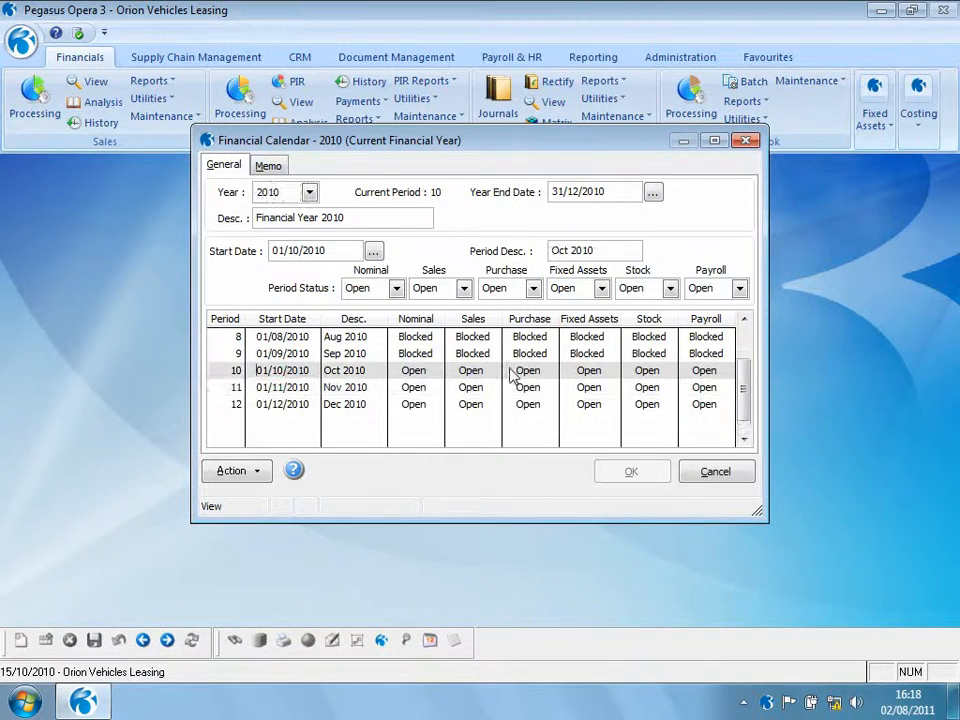
{"action": "left_click", "coordinate": [534, 288]}
{"action": "left_click", "coordinate": [497, 323]}
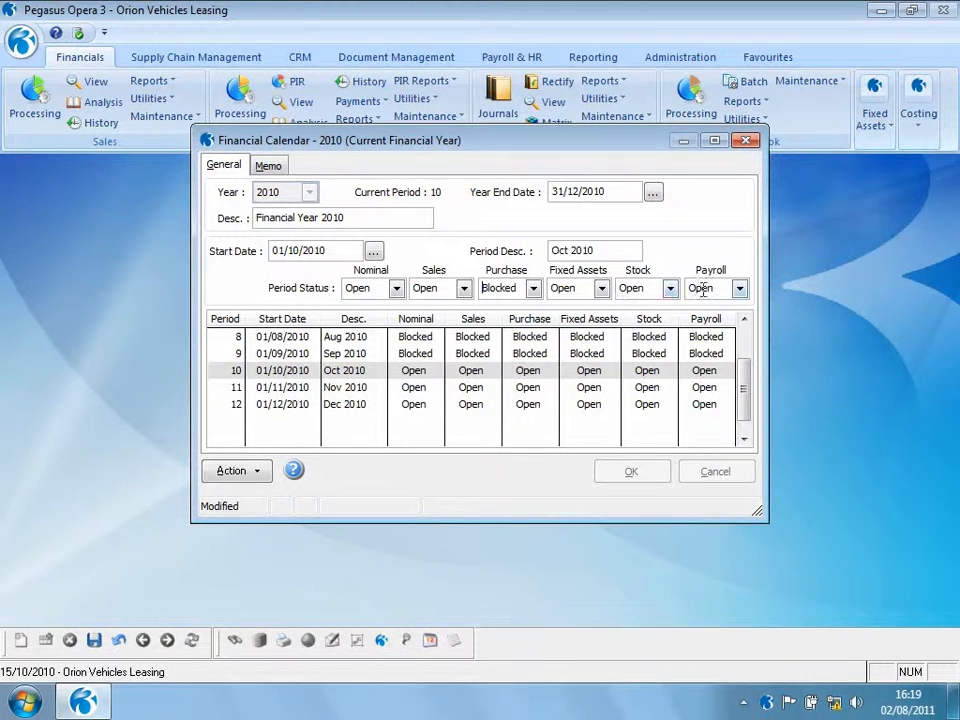
{"action": "left_click", "coordinate": [94, 640]}
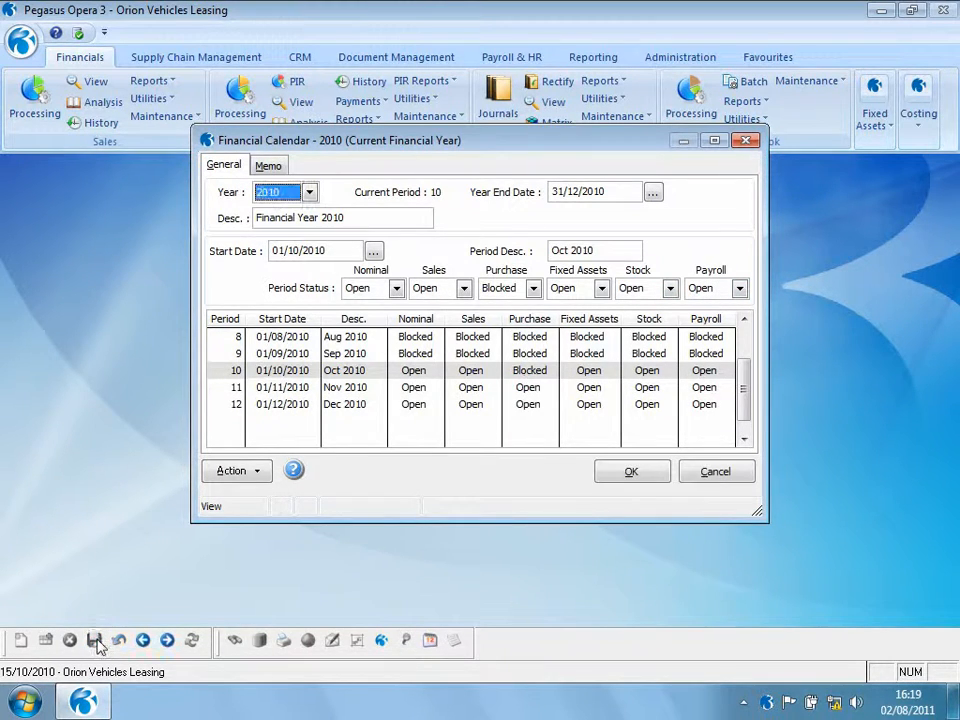
{"action": "left_click", "coordinate": [613, 477]}
{"action": "left_click", "coordinate": [552, 420]}
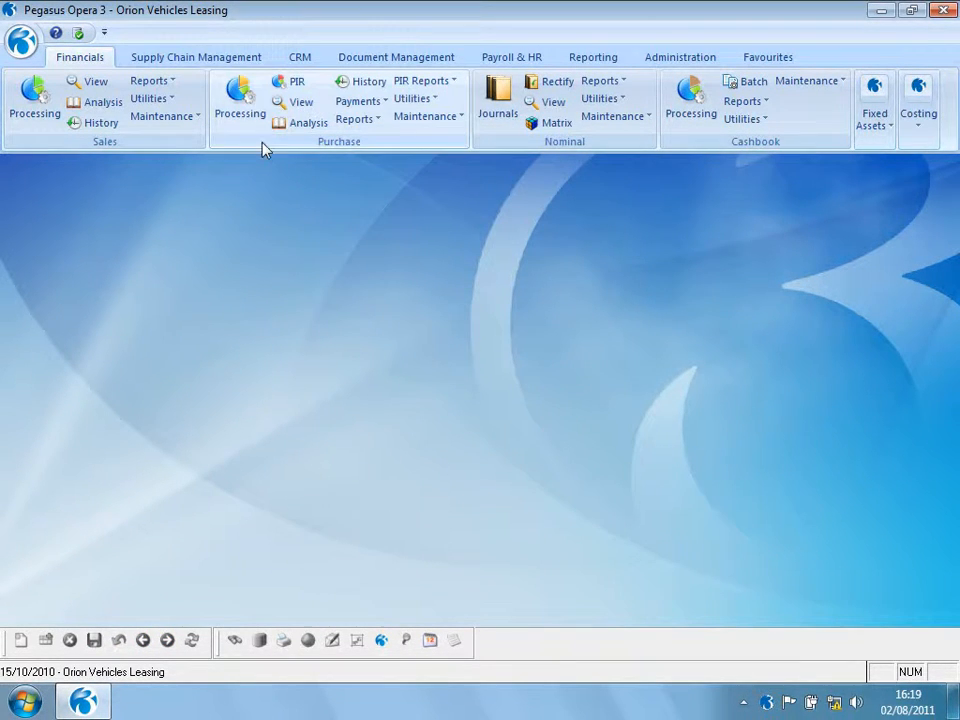
- Start a purchase invoice for Carters Limited, acknowledge the period message and enter INV1000 as Reference 1
{"action": "left_click", "coordinate": [240, 98]}
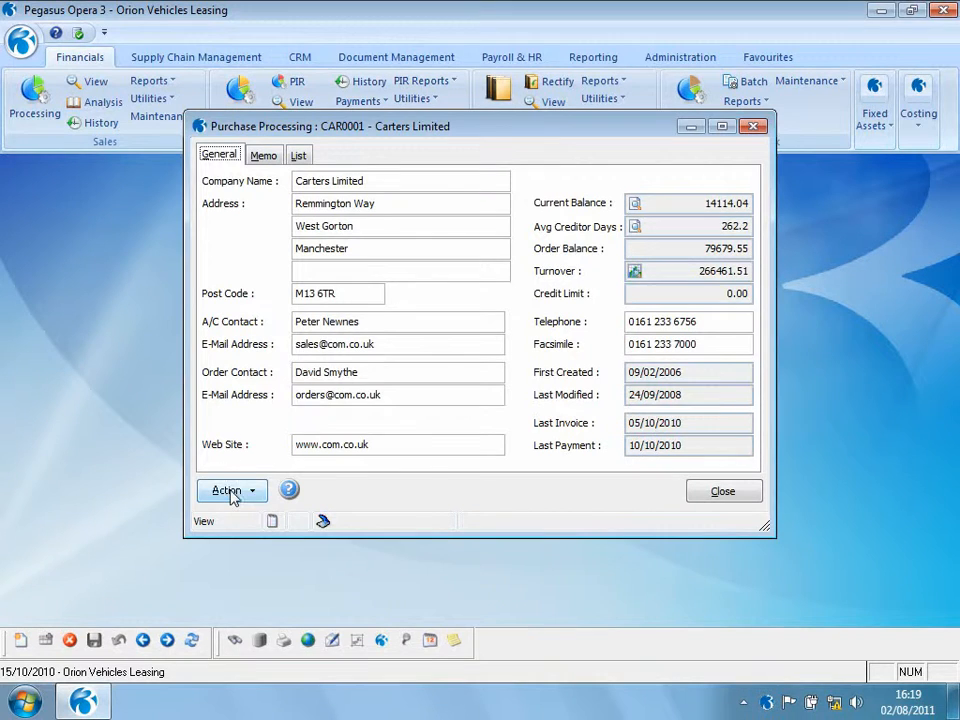
{"action": "left_click", "coordinate": [232, 491]}
{"action": "left_click", "coordinate": [290, 531]}
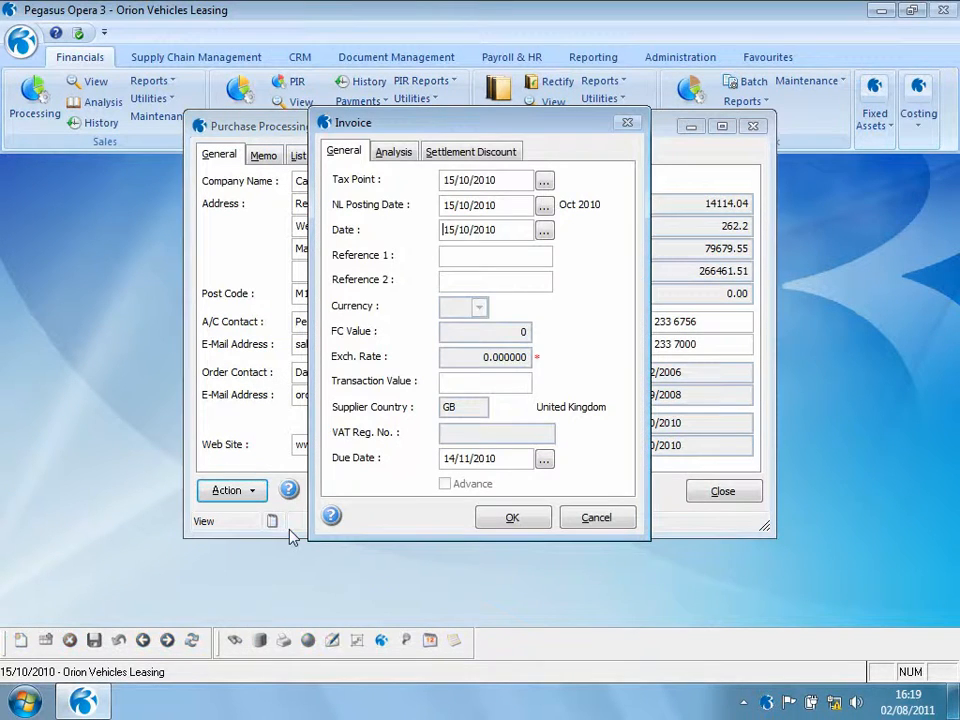
{"action": "left_click", "coordinate": [459, 258]}
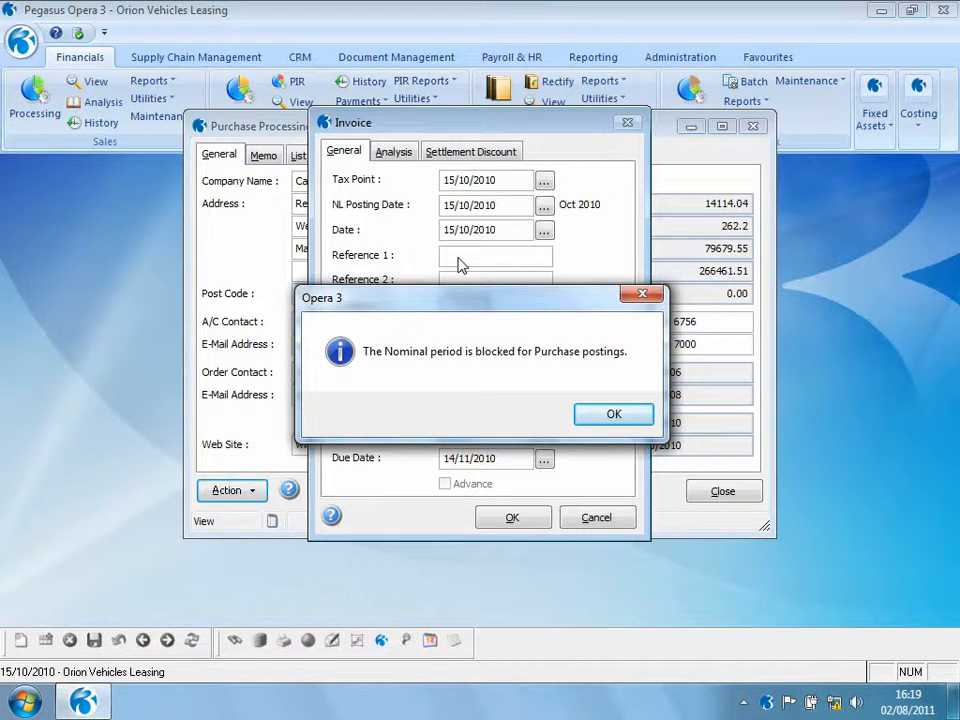
{"action": "left_click", "coordinate": [590, 420]}
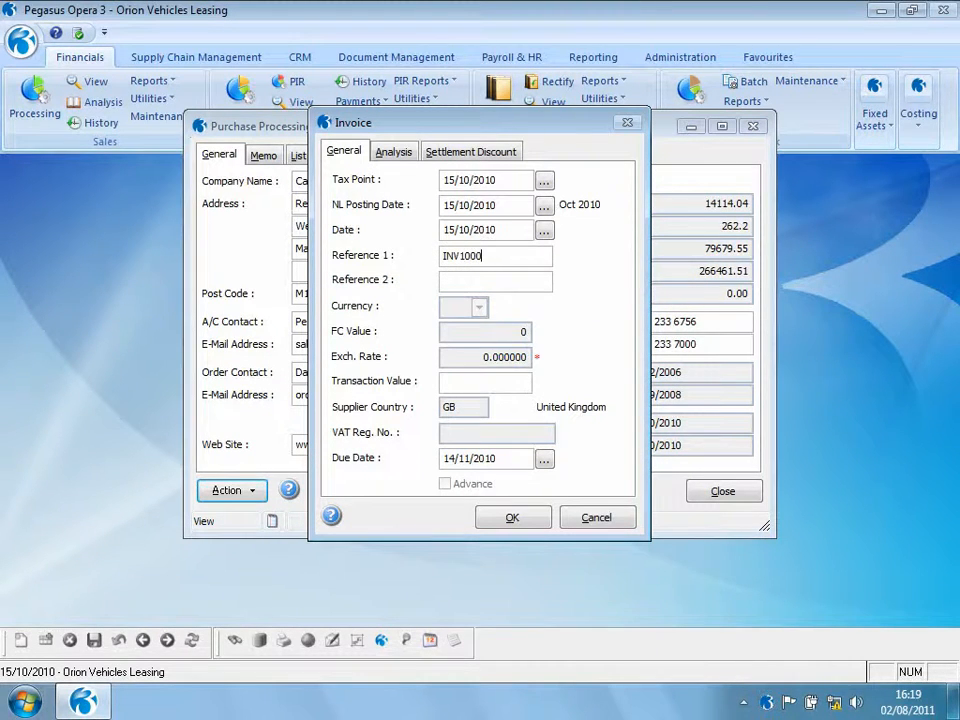
- Set the invoice's NL posting date to 30/11/2010 and its transaction value to 117.50, then accept the invoice header
{"action": "left_click", "coordinate": [544, 207]}
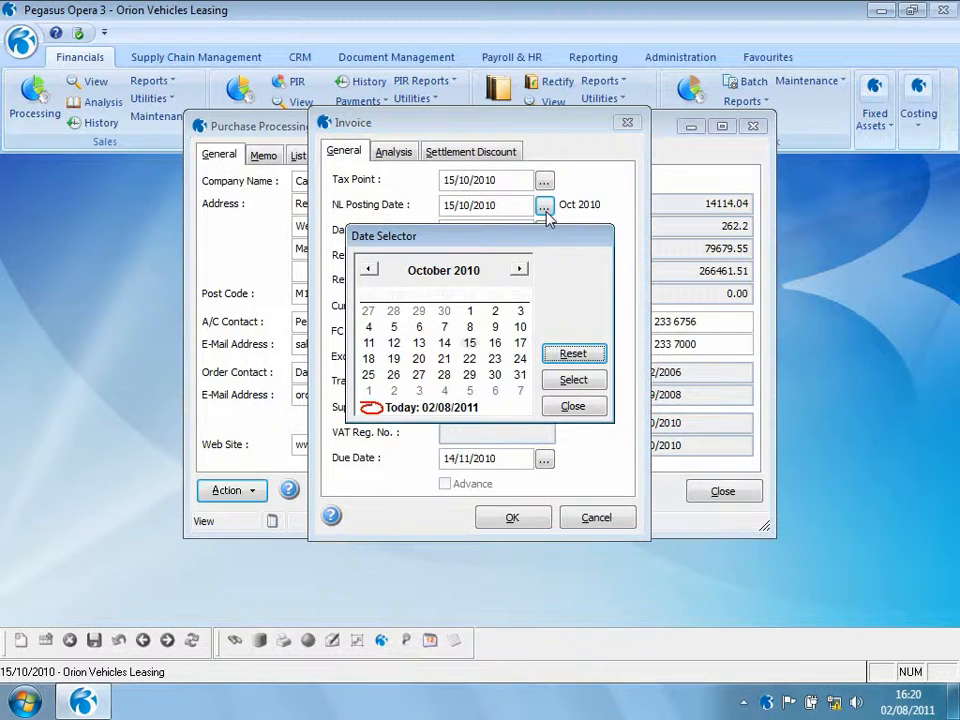
{"action": "left_click", "coordinate": [519, 269]}
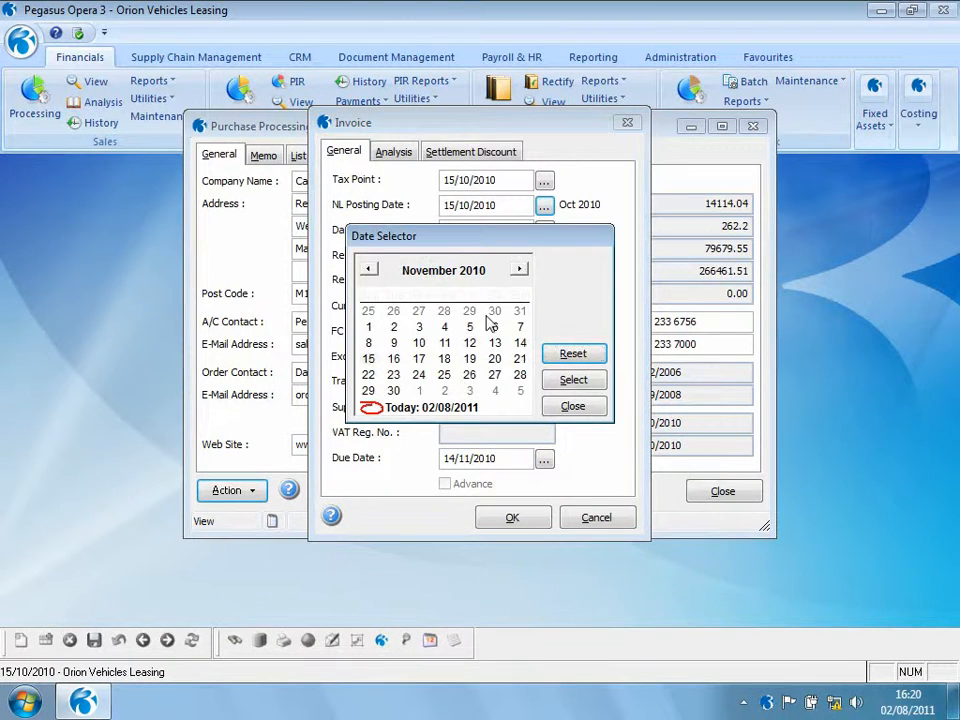
{"action": "left_click", "coordinate": [395, 391]}
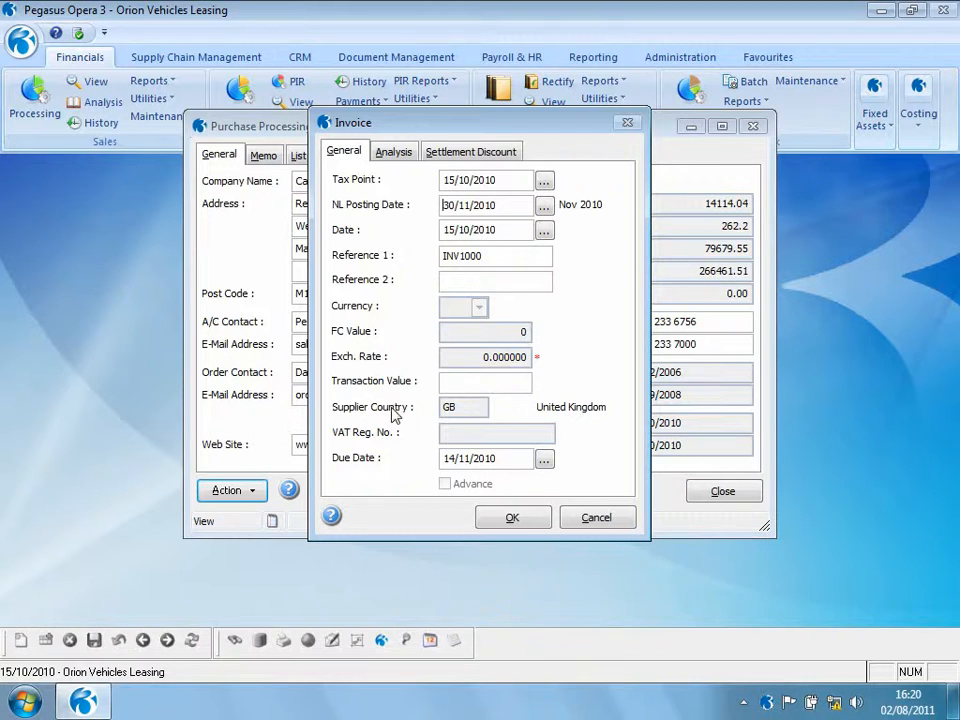
{"action": "left_click", "coordinate": [463, 381]}
{"action": "type", "text": "117.5"}
{"action": "left_click", "coordinate": [508, 516]}
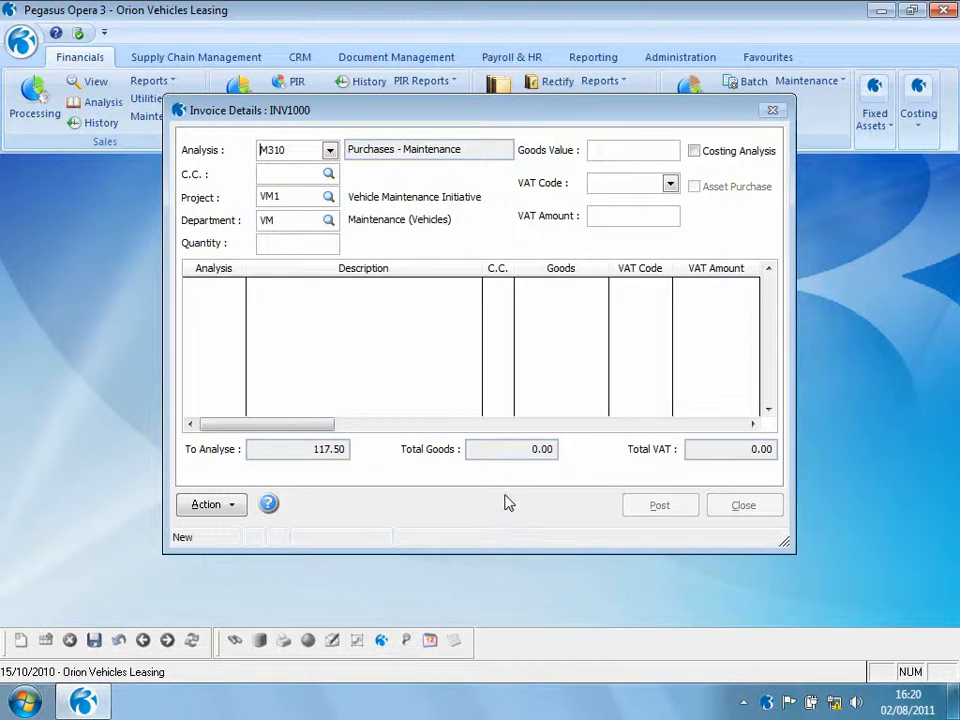
- Add an invoice analysis line to M310 Purchases - Maintenance with a goods value of 100.00 and VAT code 1
{"action": "left_click", "coordinate": [636, 150]}
{"action": "type", "text": "100"}
{"action": "key", "text": "Tab"}
{"action": "key", "text": "Tab"}
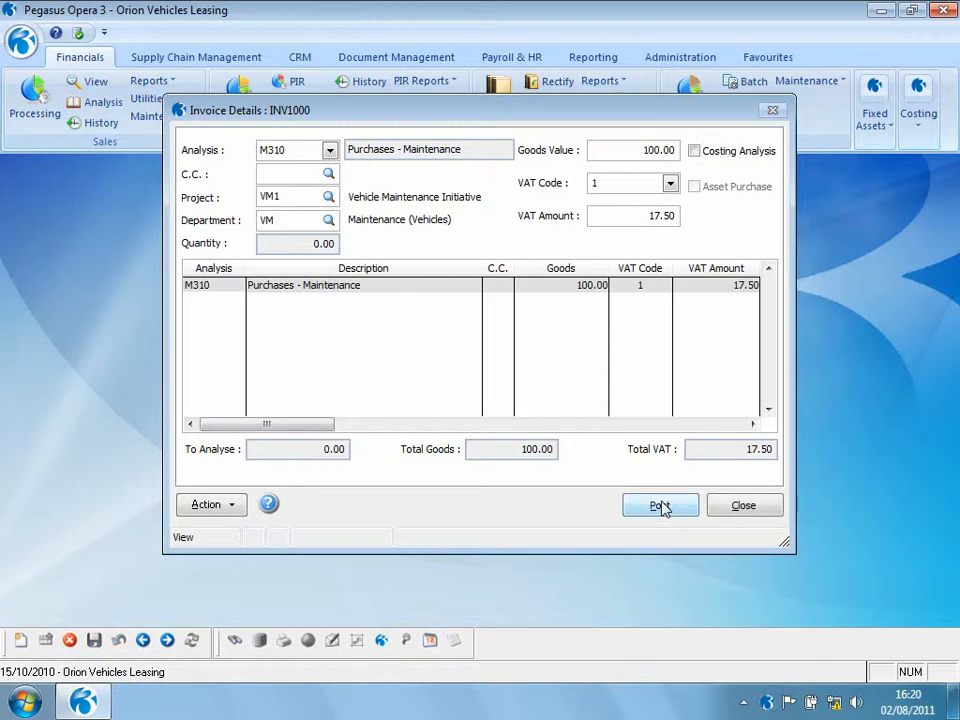
- Post invoice INV1000 without capturing a document and close Purchase Processing
{"action": "left_click", "coordinate": [660, 506]}
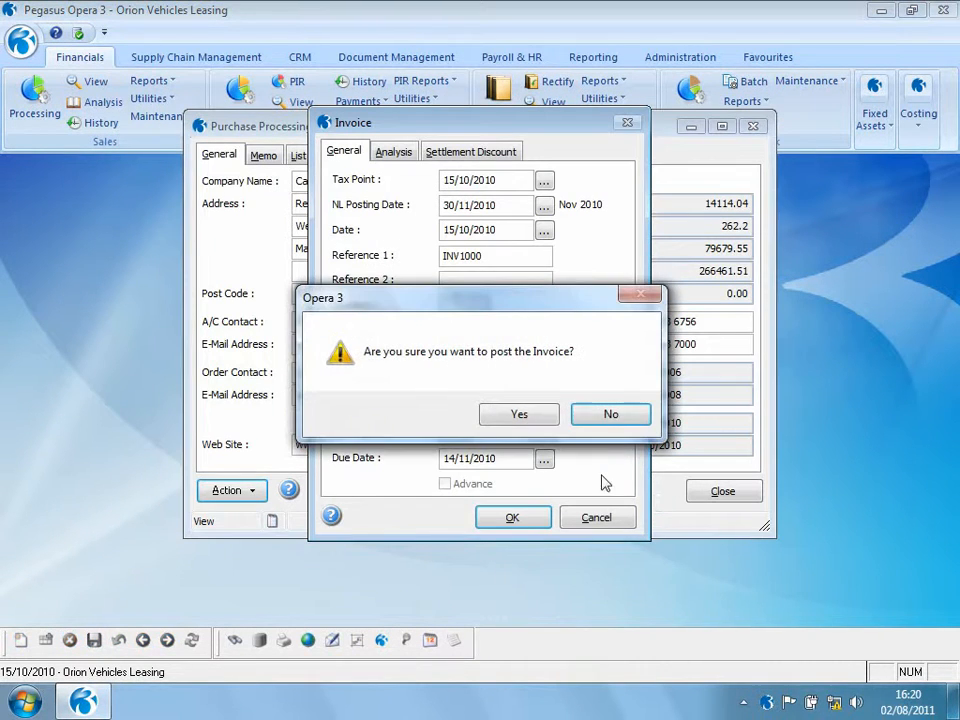
{"action": "left_click", "coordinate": [520, 416]}
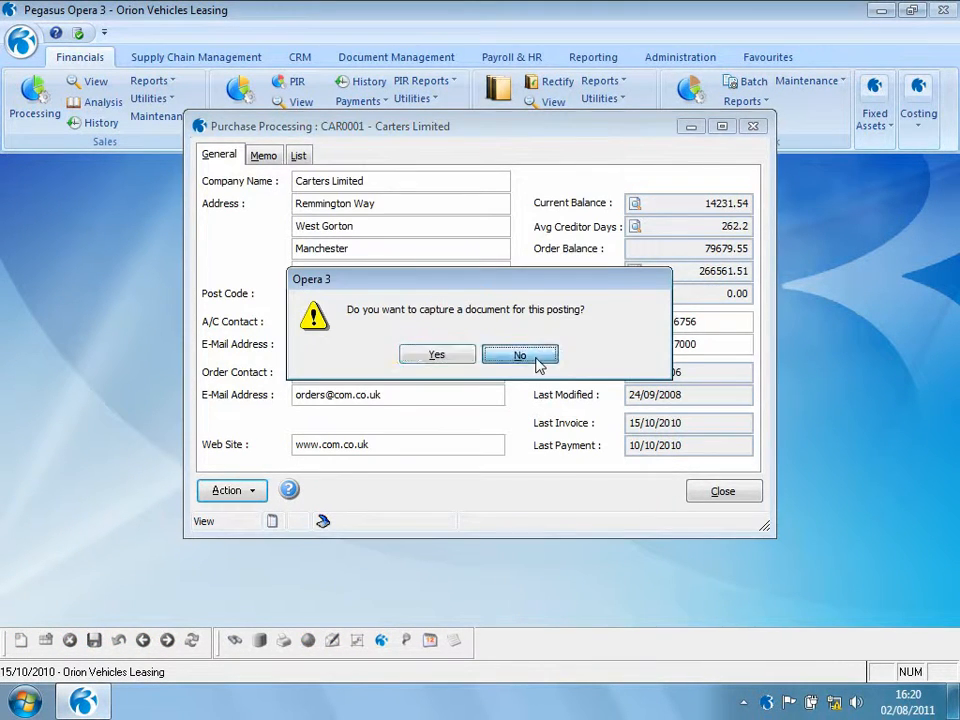
{"action": "left_click", "coordinate": [532, 362]}
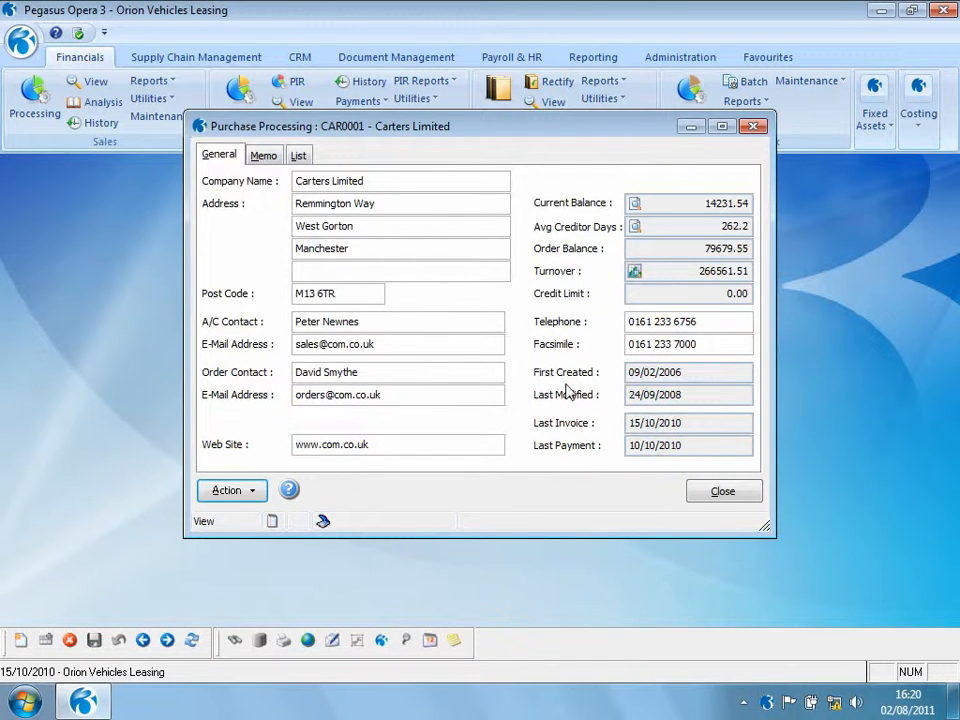
{"action": "left_click", "coordinate": [722, 492]}
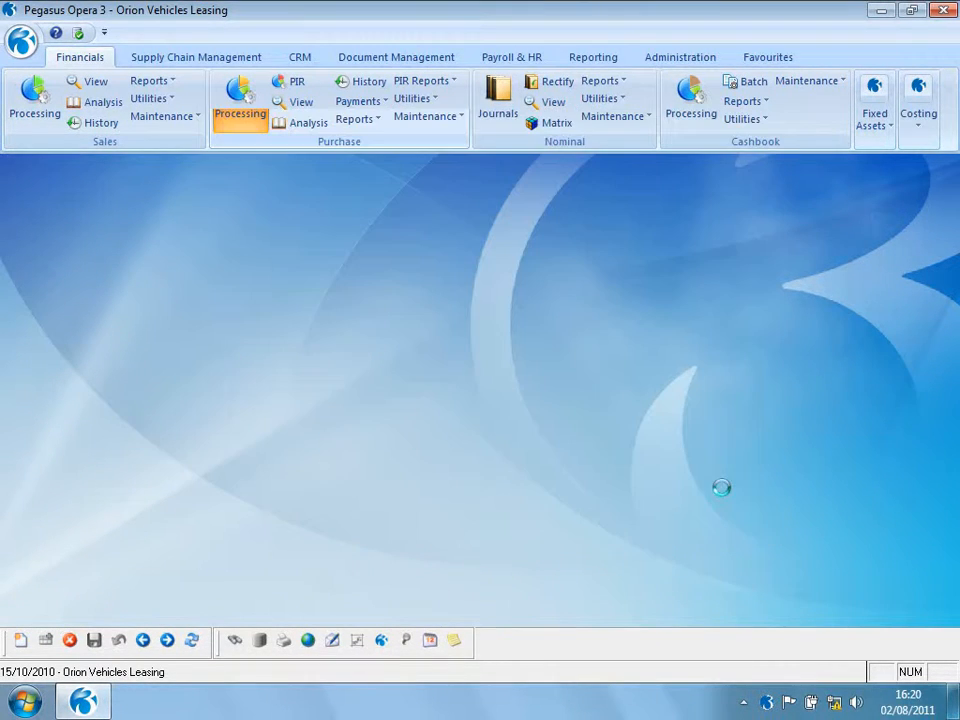
- Display the Nominal View data for 2010 from period 1 to period 11
{"action": "left_click", "coordinate": [560, 105]}
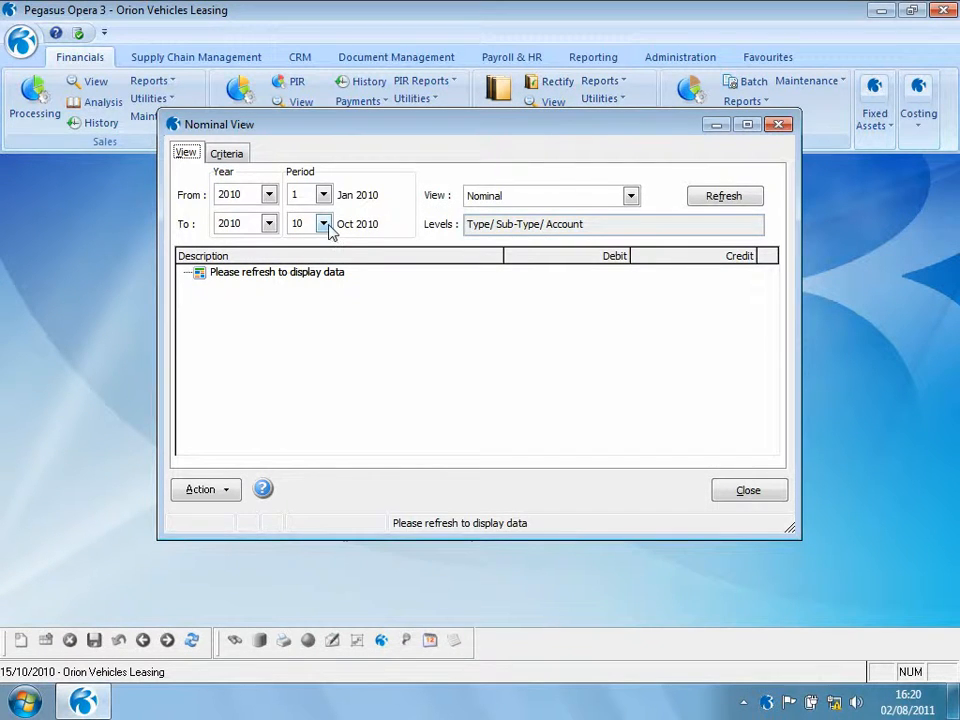
{"action": "left_click", "coordinate": [323, 224]}
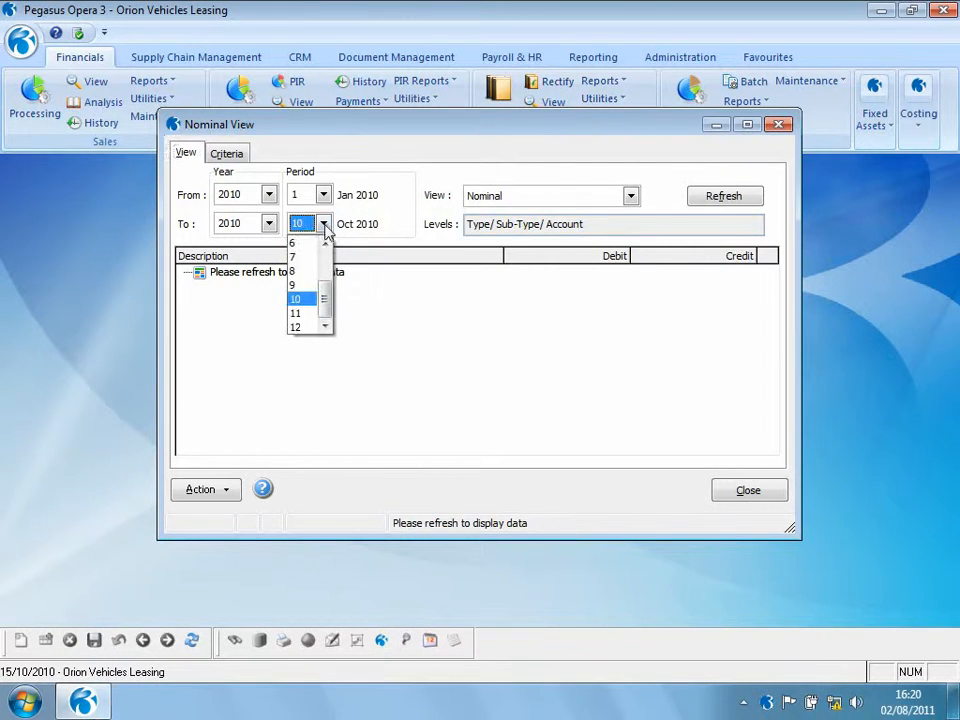
{"action": "left_click", "coordinate": [308, 313]}
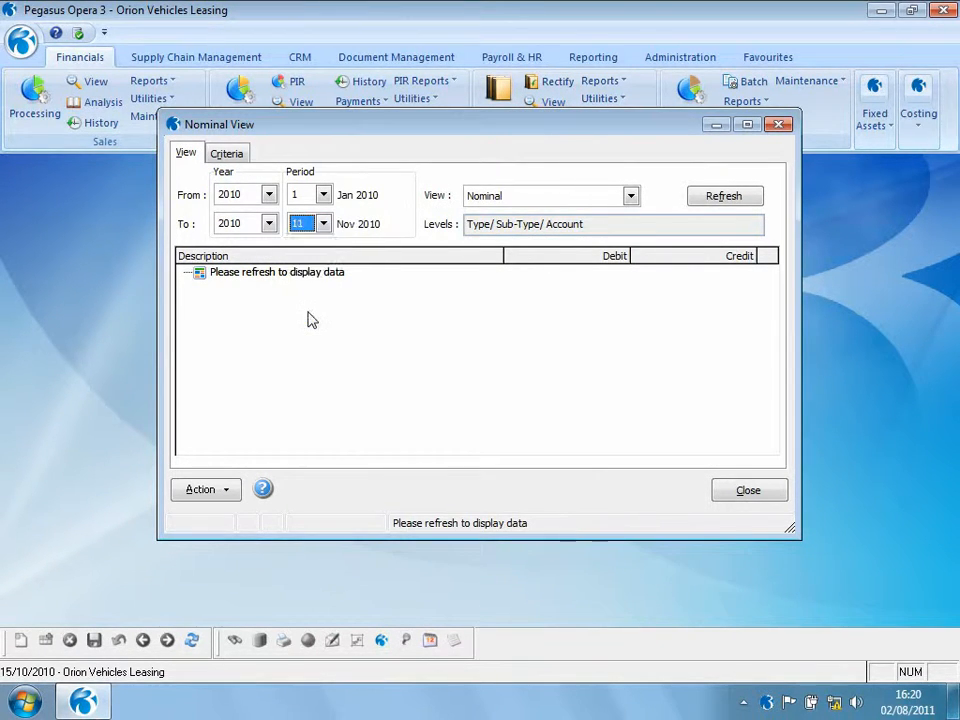
{"action": "left_click", "coordinate": [722, 196]}
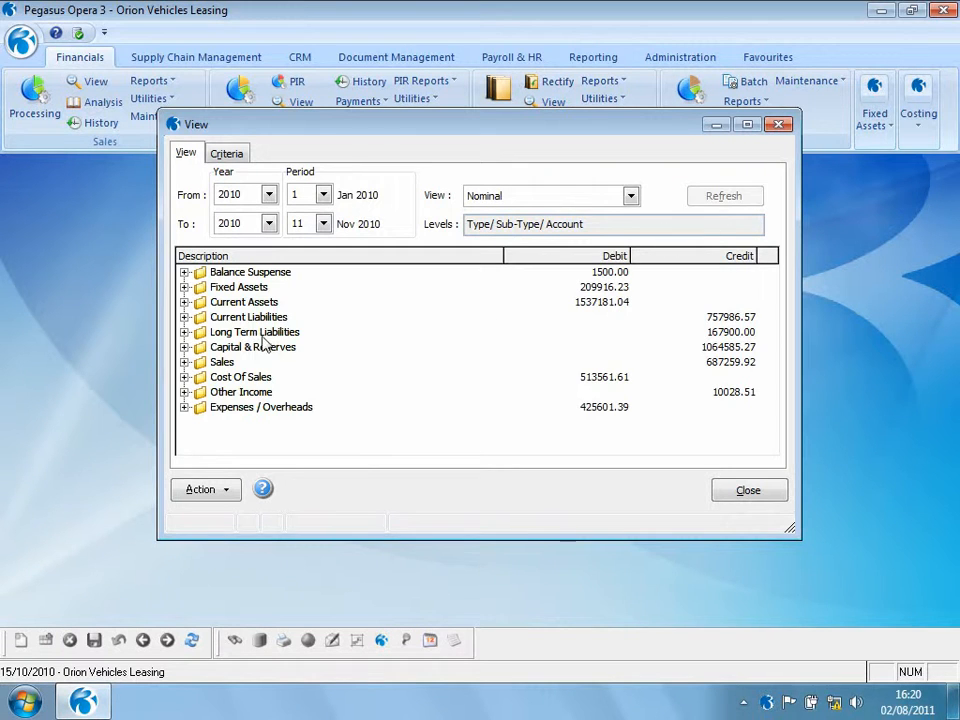
- Examine the latest Trade Creditors transactions under Current Liabilities for the November invoice posting, then close the Nominal View
{"action": "left_click", "coordinate": [185, 317]}
{"action": "left_click", "coordinate": [200, 332]}
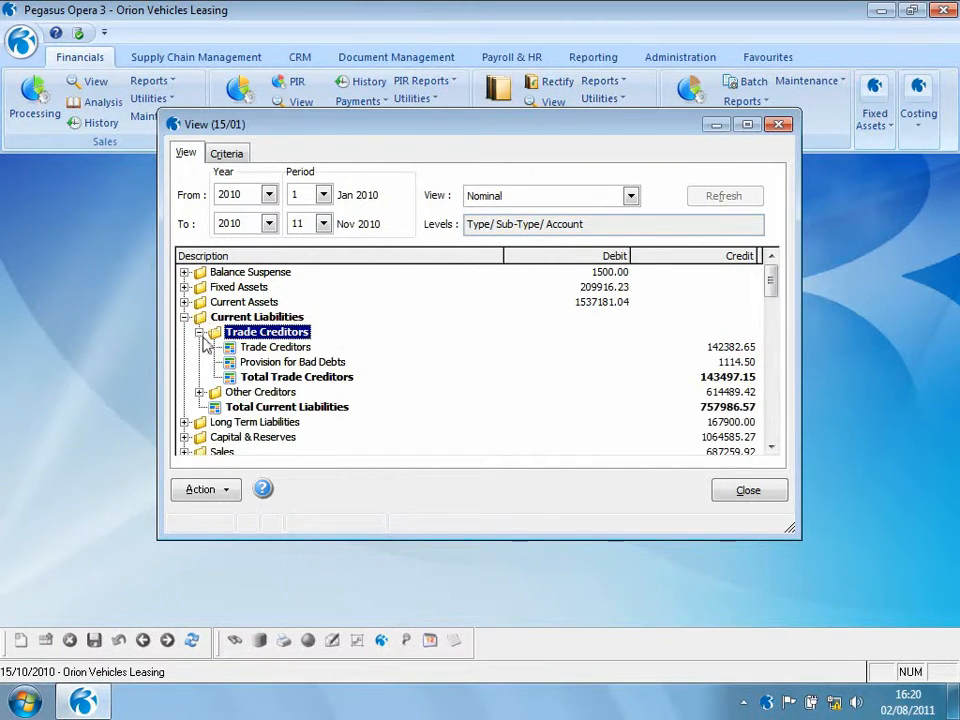
{"action": "double_click", "coordinate": [245, 347]}
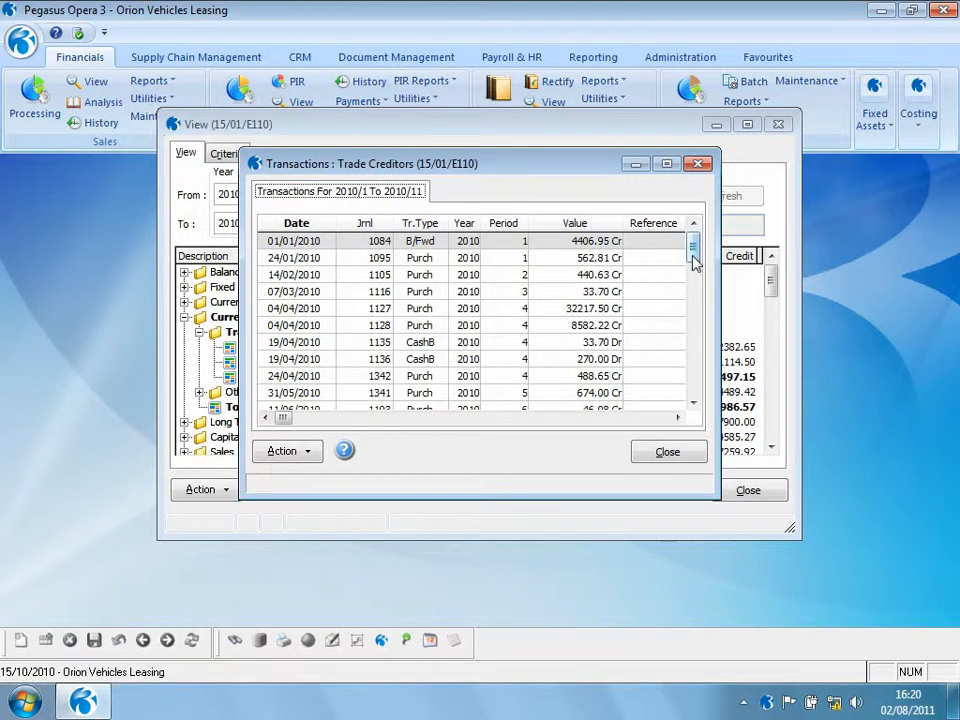
{"action": "left_click_drag", "start_coordinate": [692, 248], "coordinate": [680, 418]}
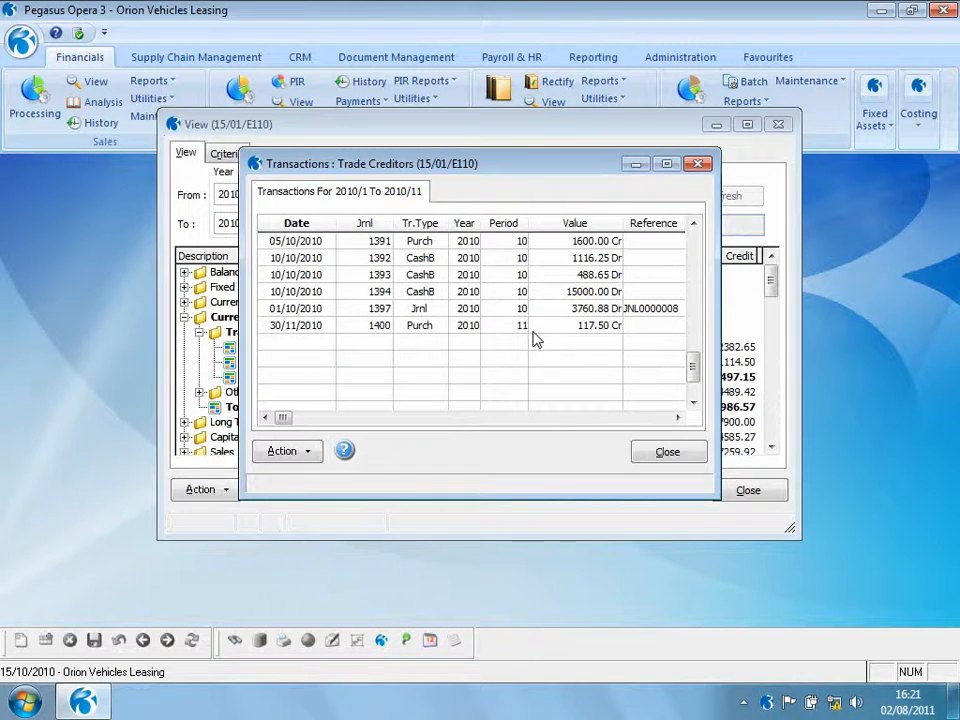
{"action": "left_click", "coordinate": [660, 453]}
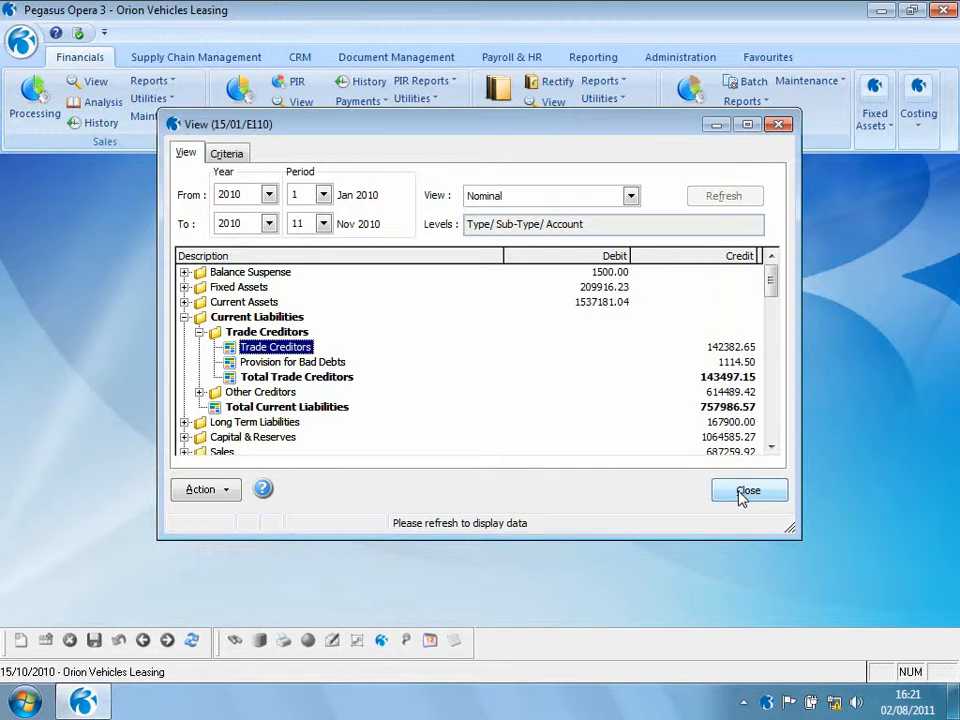
{"action": "left_click", "coordinate": [184, 316]}
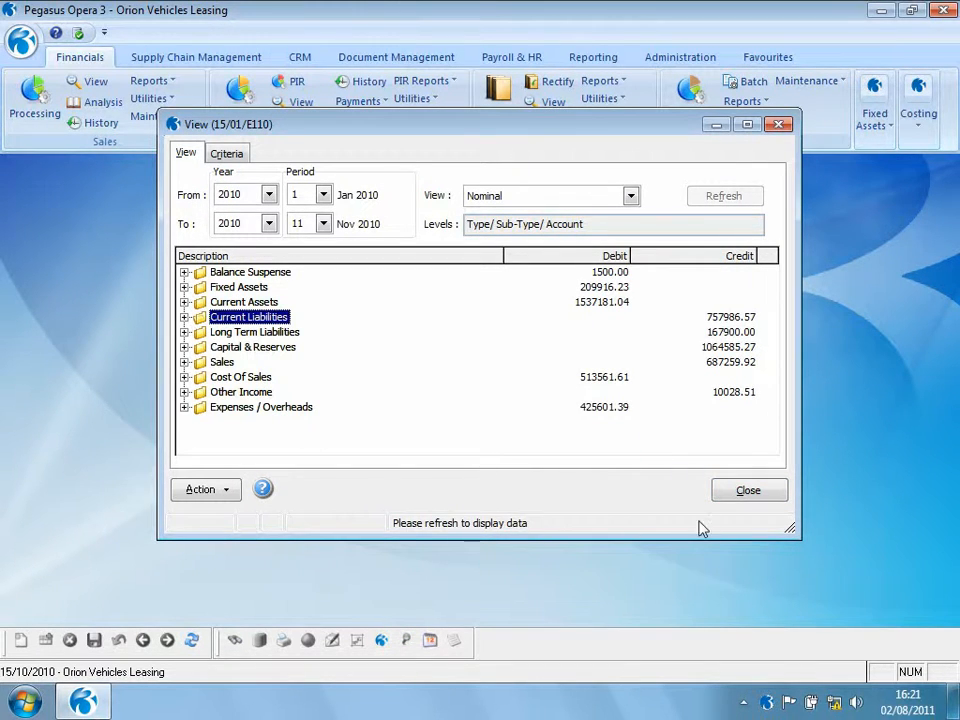
{"action": "left_click", "coordinate": [747, 490]}
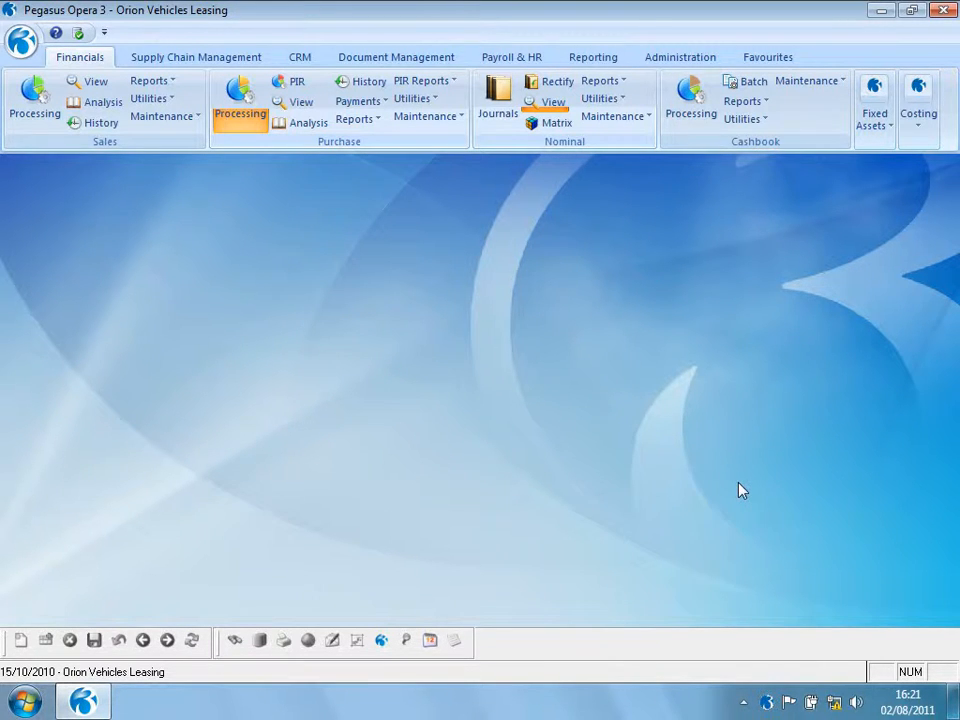
- Create a new nominal journal with the description Test Journal and the date 15/10/2009
{"action": "left_click", "coordinate": [497, 92]}
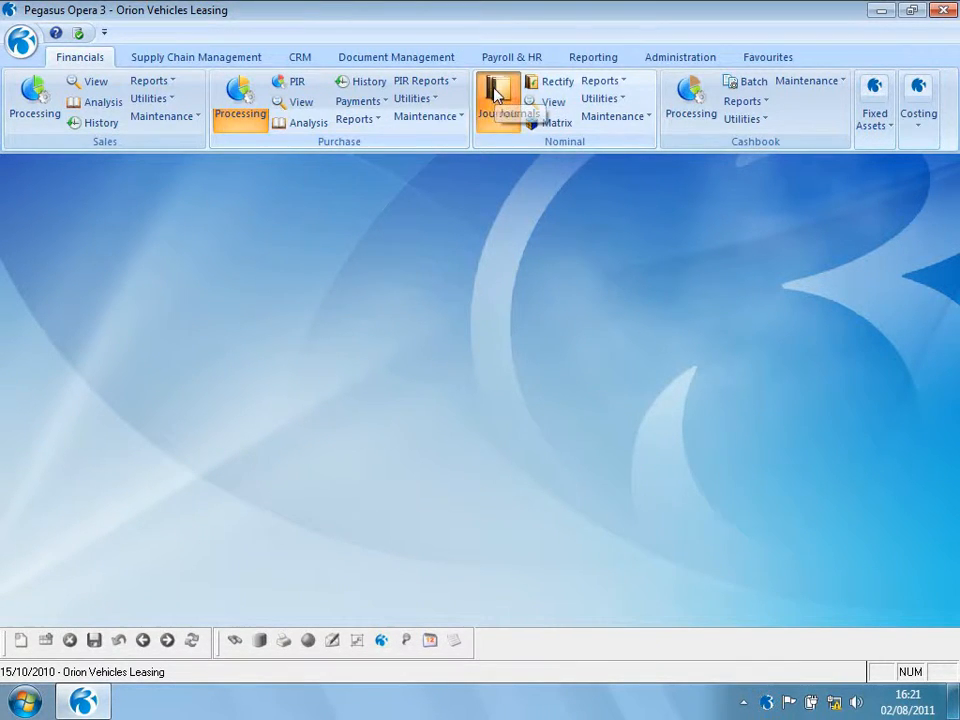
{"action": "left_click", "coordinate": [21, 641]}
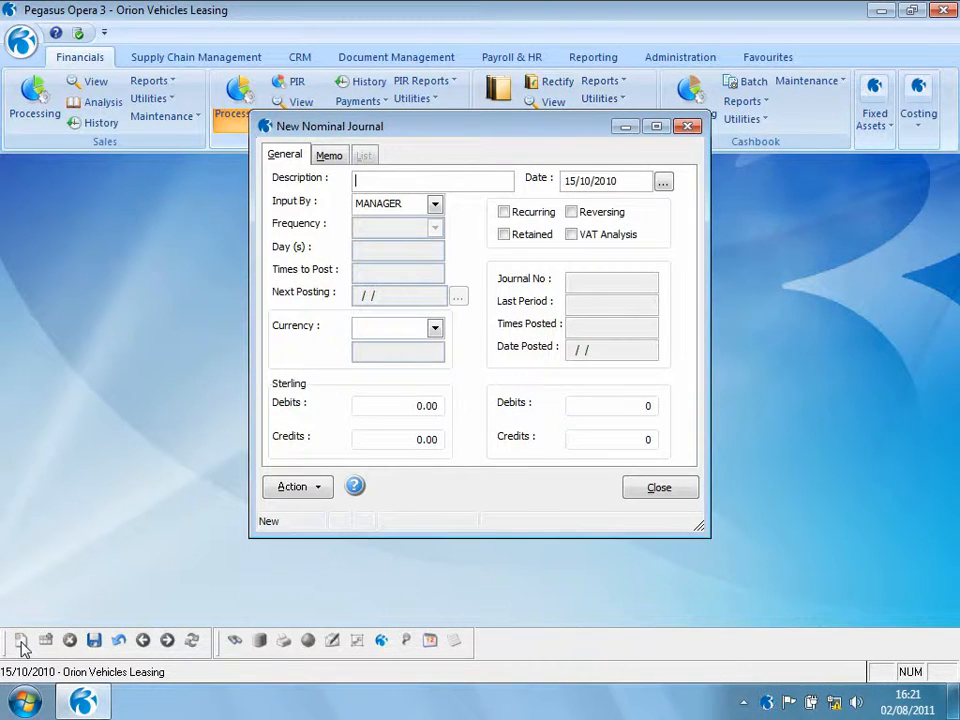
{"action": "type", "text": "Te"}
{"action": "left_click", "coordinate": [617, 180]}
{"action": "key", "text": "BackSpace"}
{"action": "type", "text": "0"}
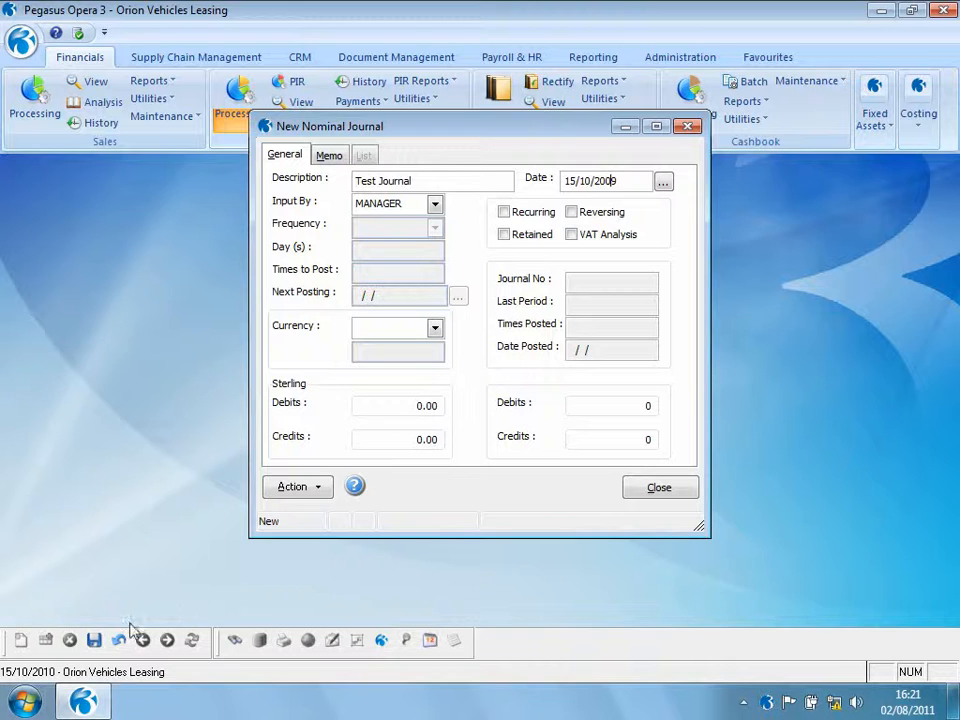
- Open the journal's details and add a 100.00 debit line for account A110, Freehold Buildings - Cost
{"action": "left_click", "coordinate": [302, 489]}
{"action": "left_click", "coordinate": [355, 559]}
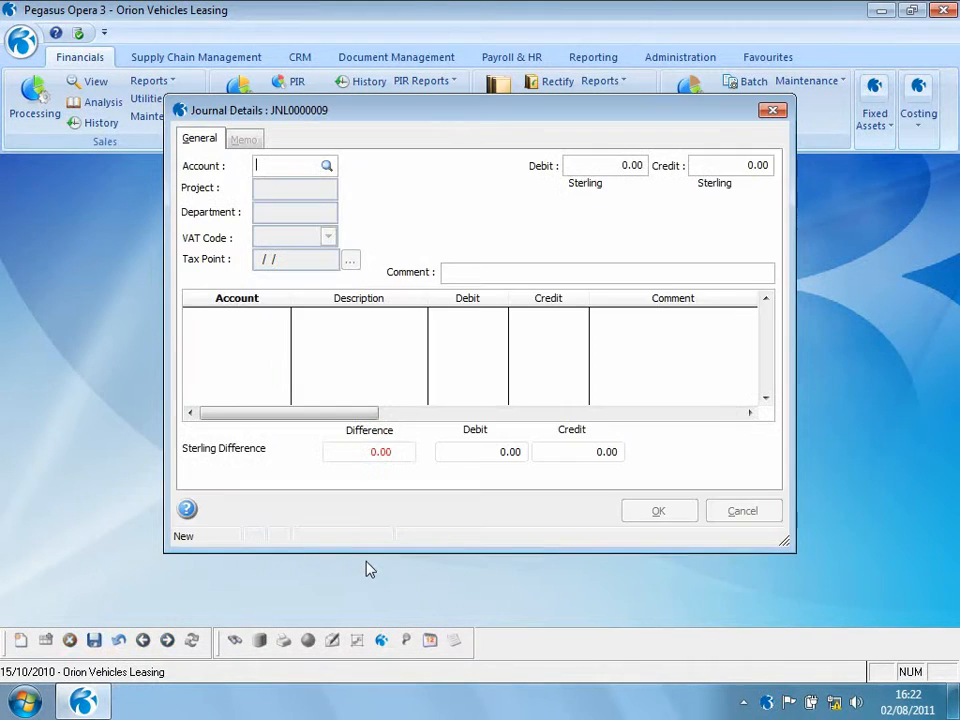
{"action": "type", "text": "/"}
{"action": "key", "text": "Return"}
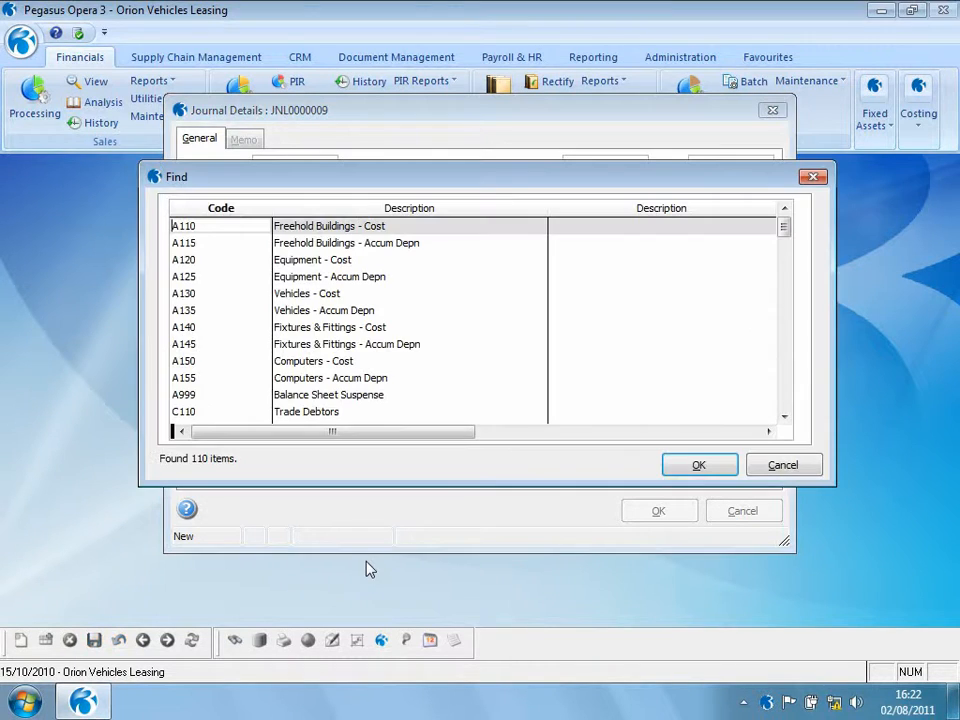
{"action": "key", "text": "Return"}
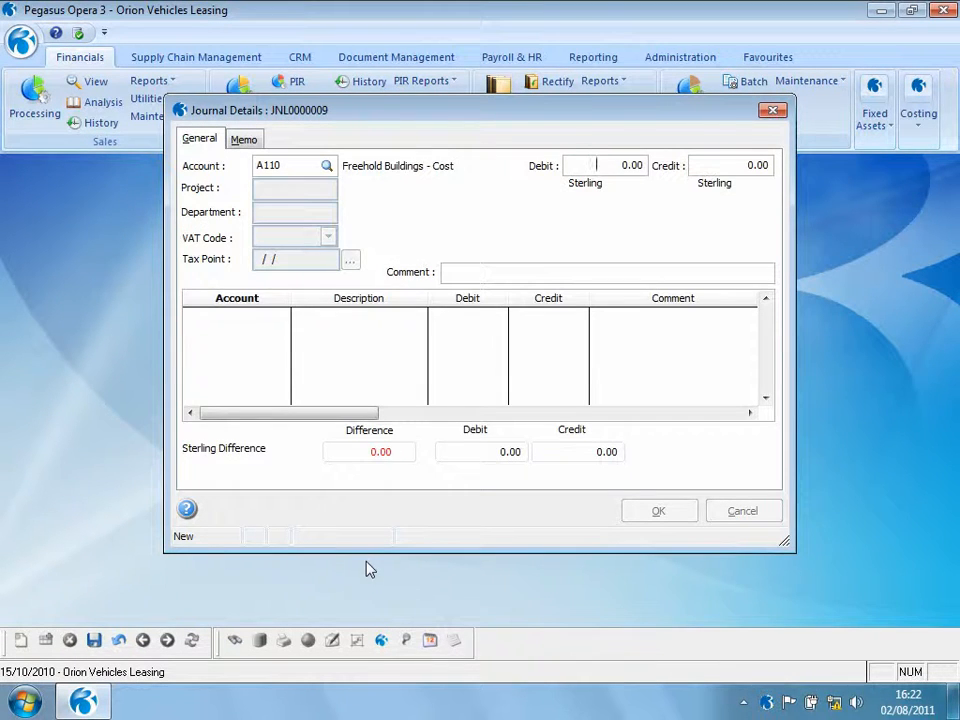
{"action": "type", "text": "100"}
{"action": "key", "text": "Return"}
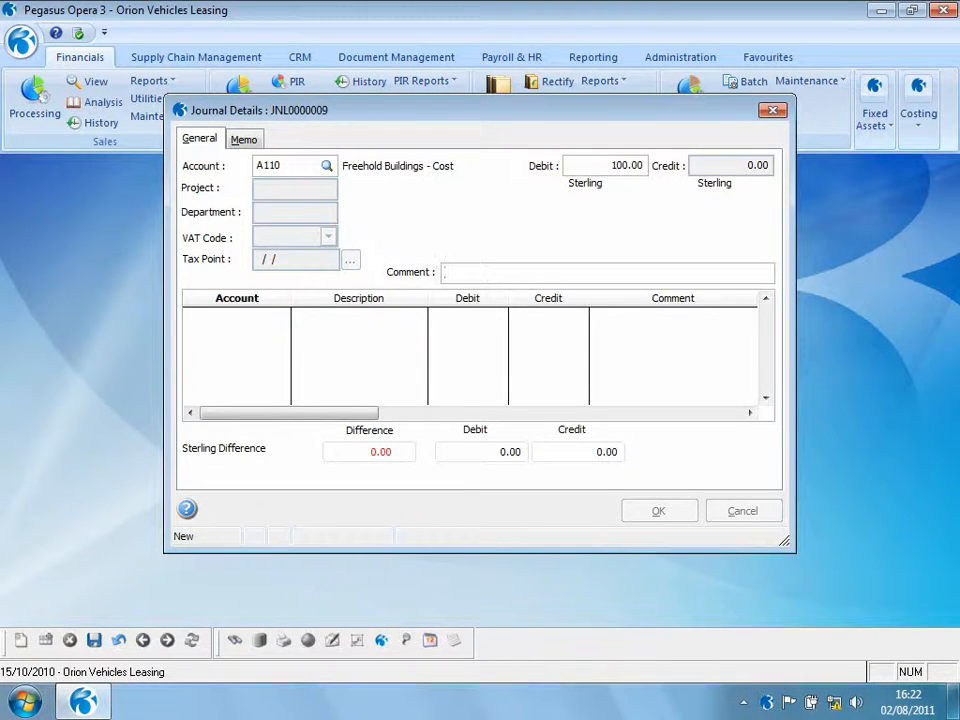
{"action": "key", "text": "Return"}
- Enter a balancing 100.00 credit for account A115, Freehold Buildings - Accum Depn
{"action": "type", "text": "?"}
{"action": "key", "text": "Return"}
{"action": "key", "text": "Down"}
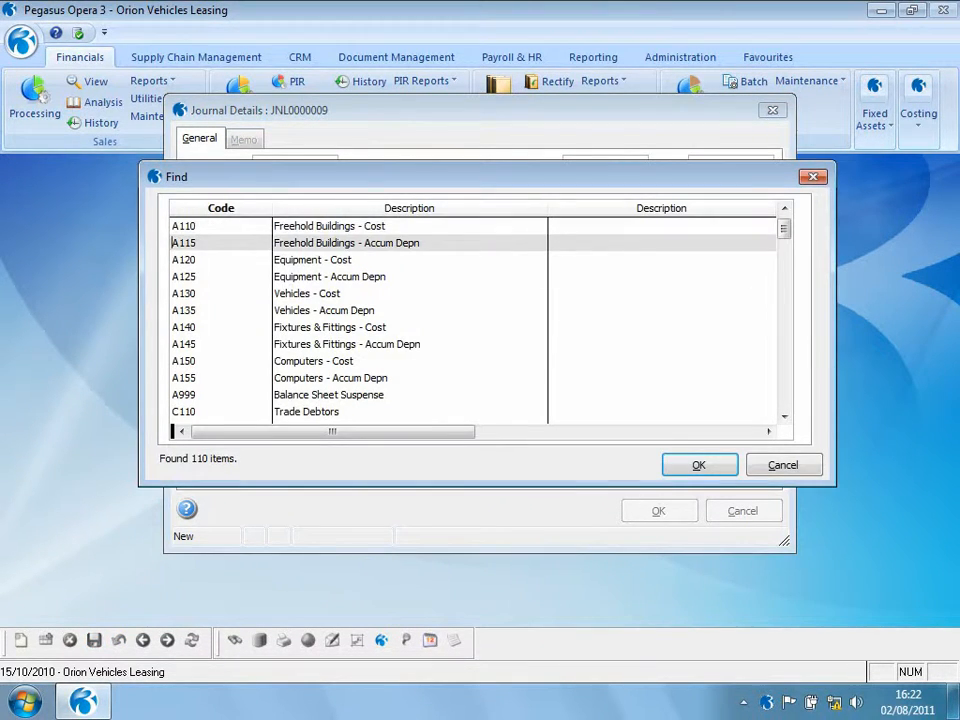
{"action": "key", "text": "Return"}
{"action": "key", "text": "Tab"}
{"action": "type", "text": "100.00"}
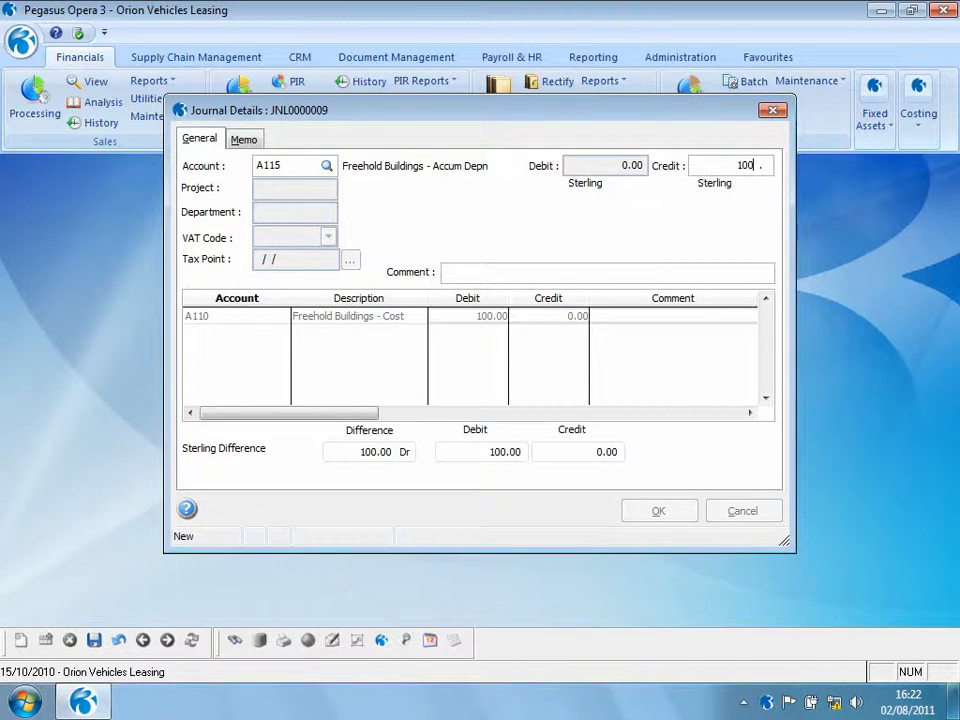
- Save the journal lines and post the journal to the previous year with posting date 15/10/2009
{"action": "left_click", "coordinate": [658, 511]}
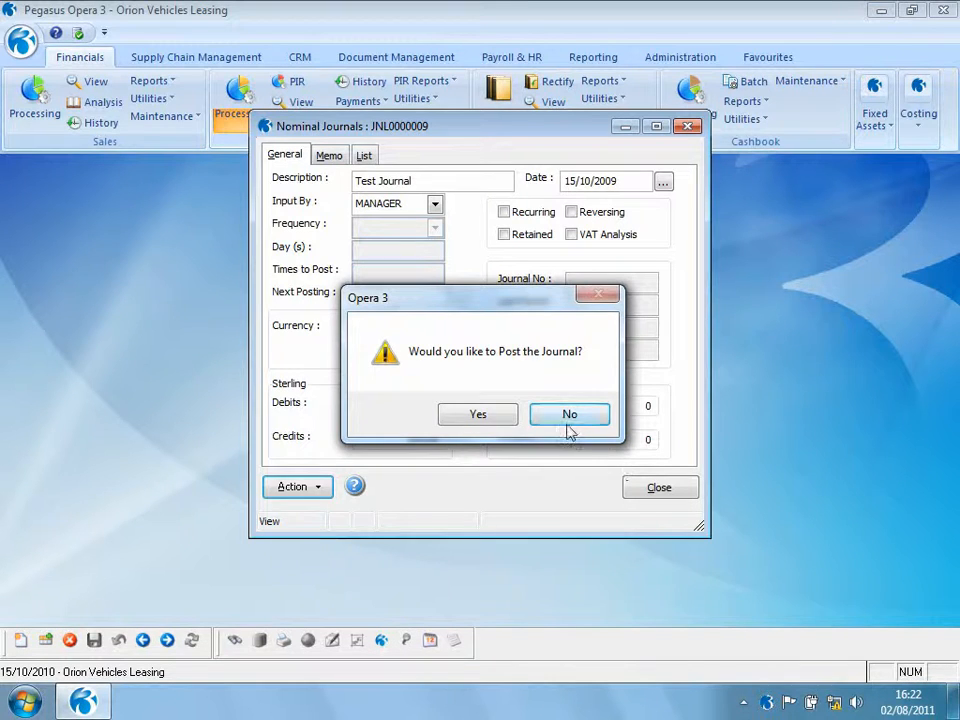
{"action": "left_click", "coordinate": [494, 418]}
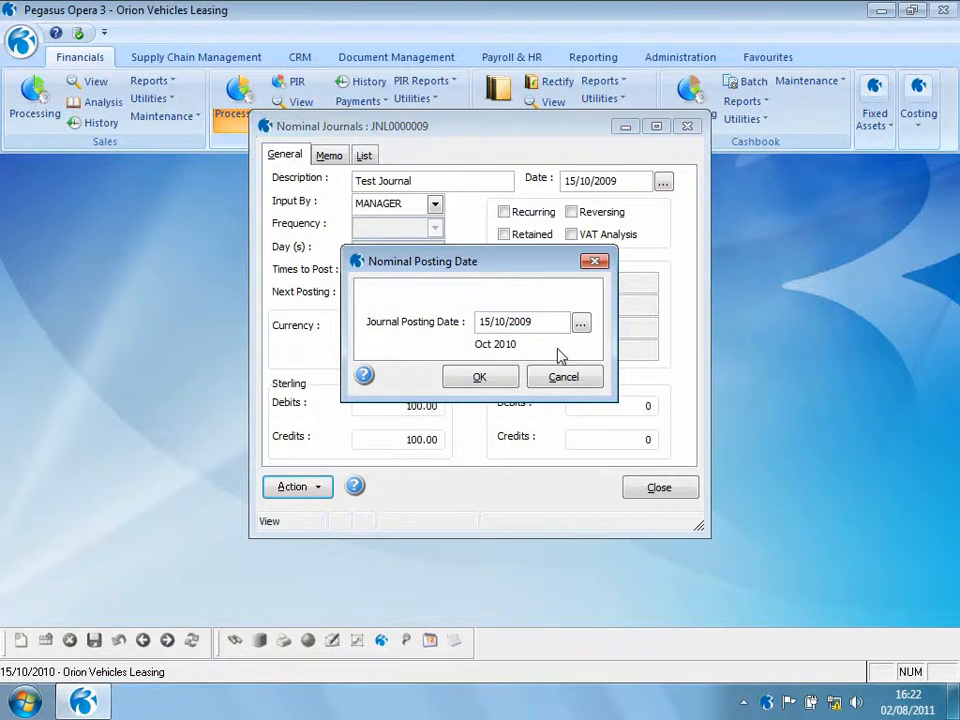
{"action": "left_click", "coordinate": [479, 377]}
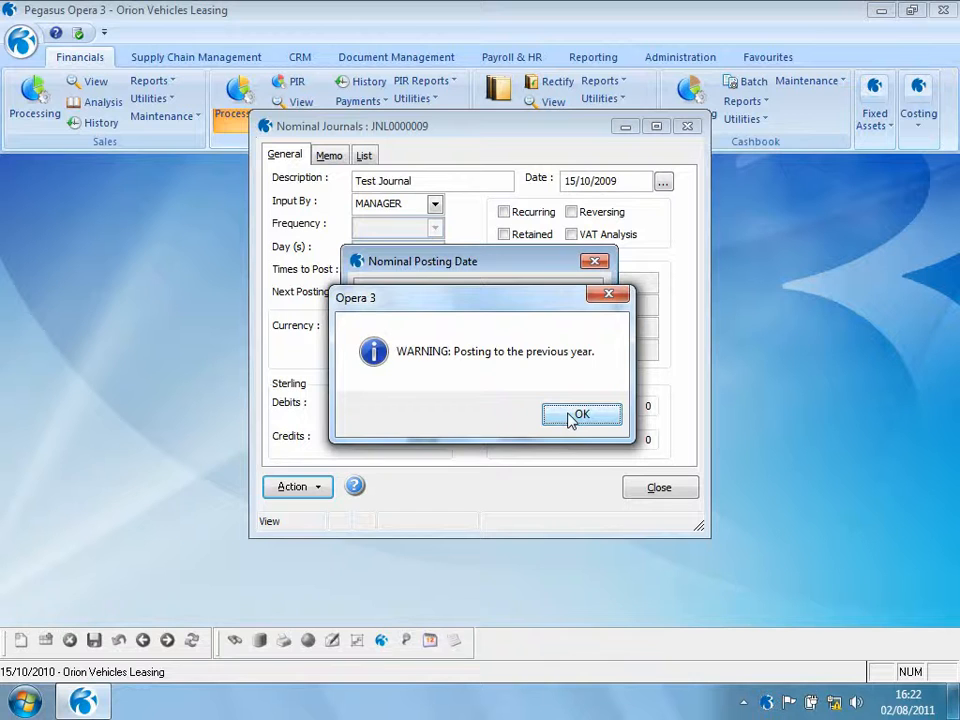
{"action": "left_click", "coordinate": [576, 414]}
{"action": "left_click", "coordinate": [488, 376]}
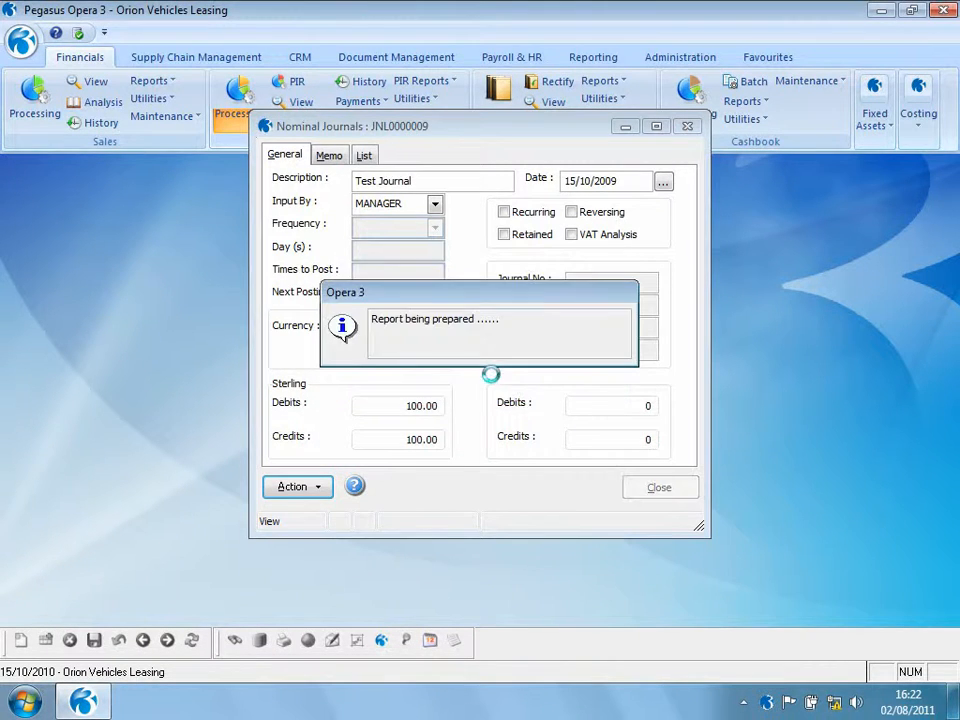
- Publish the journal posting report as a PDF file named 1, overwriting the existing file, and close the Nominal Journals form
{"action": "left_click", "coordinate": [399, 236]}
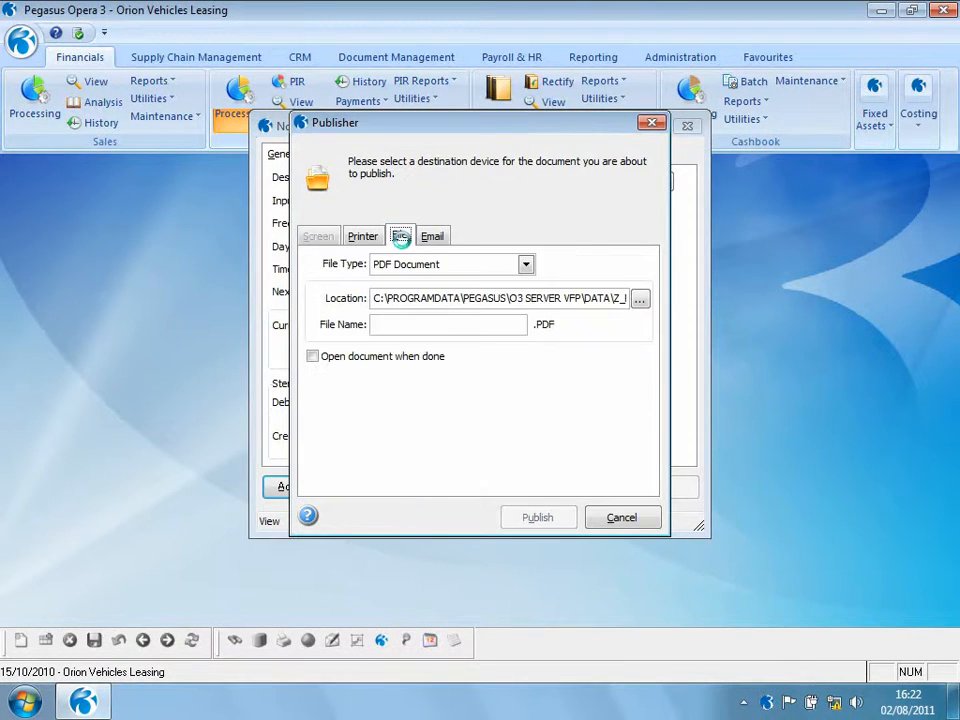
{"action": "type", "text": "1"}
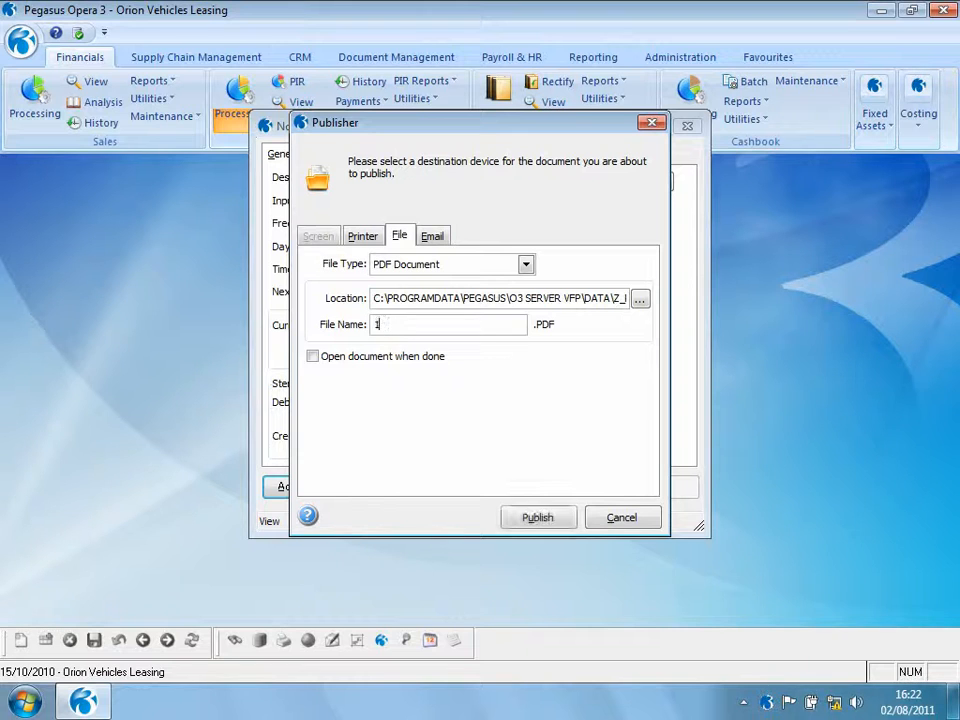
{"action": "left_click", "coordinate": [537, 518]}
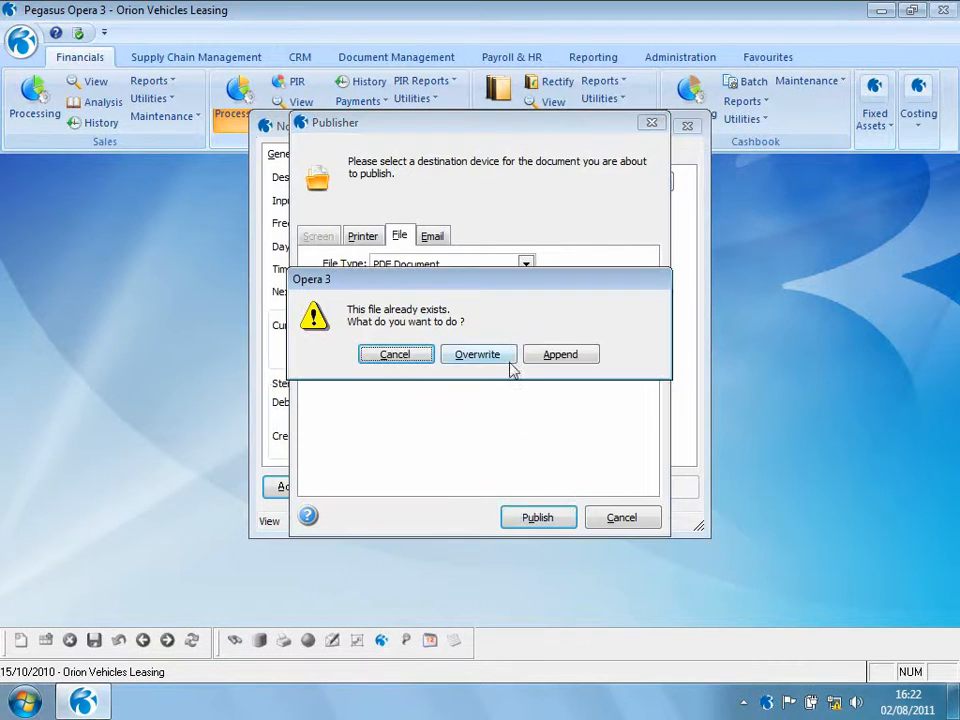
{"action": "left_click", "coordinate": [497, 352]}
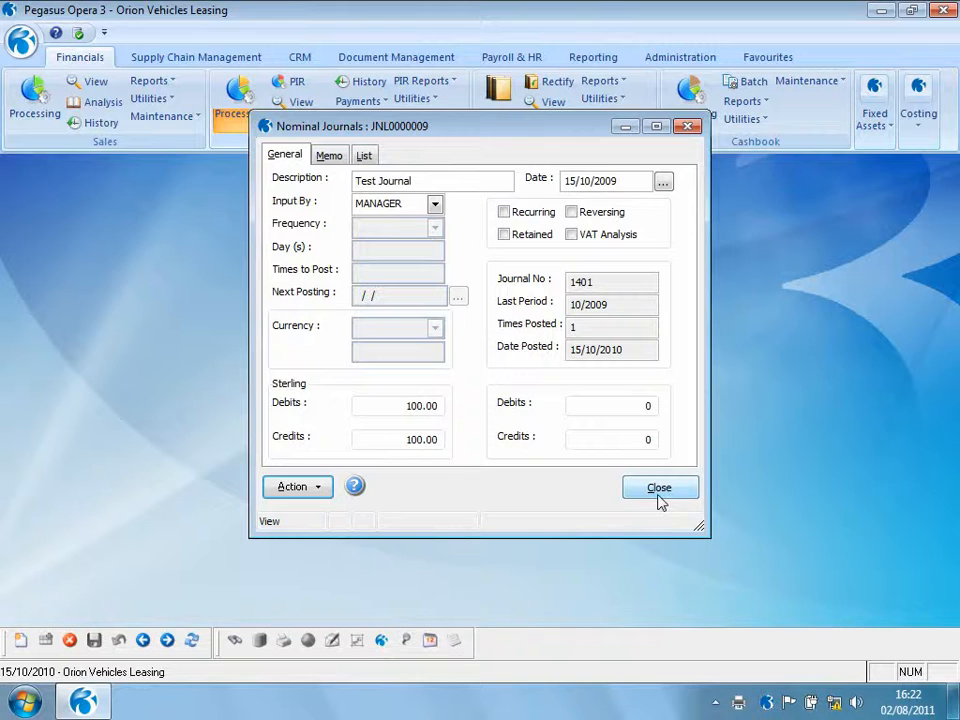
{"action": "left_click", "coordinate": [659, 489]}
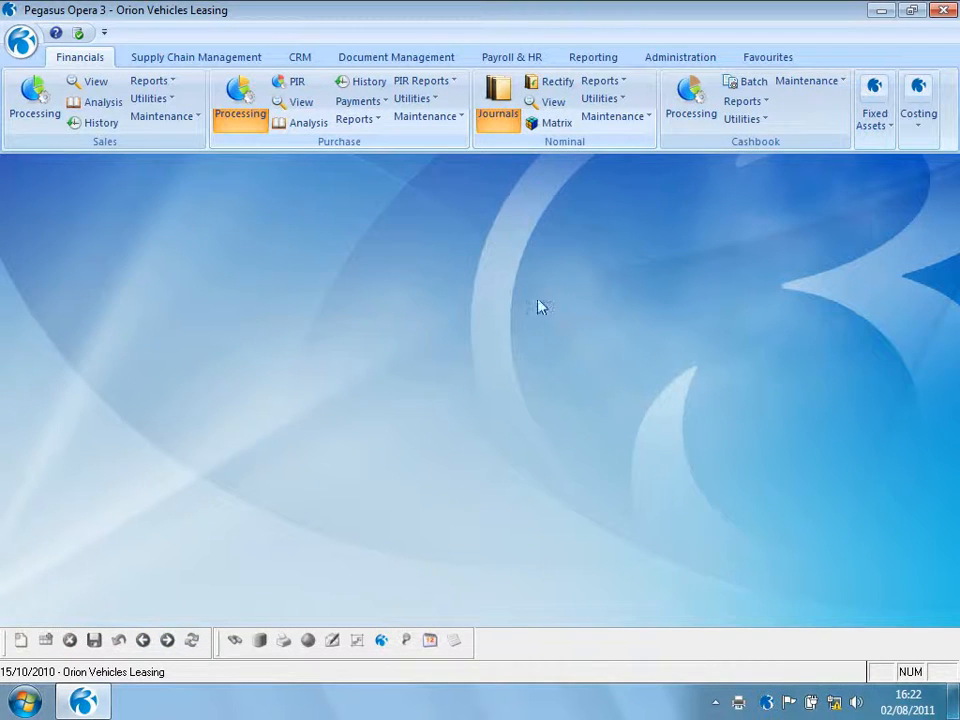
- Display the Nominal View for period 1 to period 10 of 2009
{"action": "left_click", "coordinate": [553, 102]}
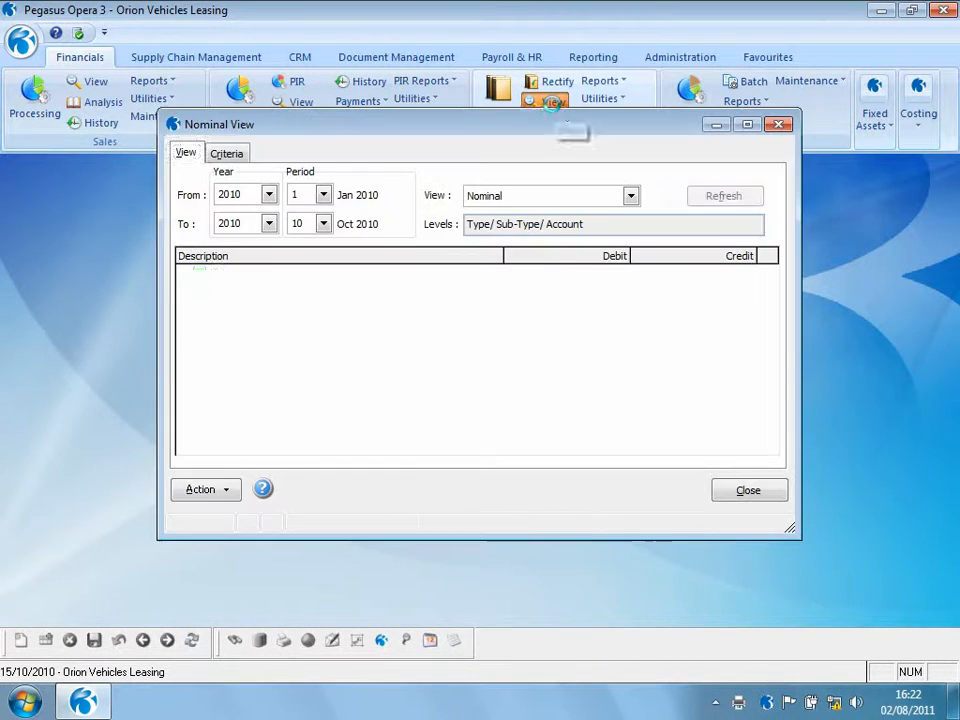
{"action": "left_click", "coordinate": [269, 196]}
{"action": "left_click", "coordinate": [261, 225]}
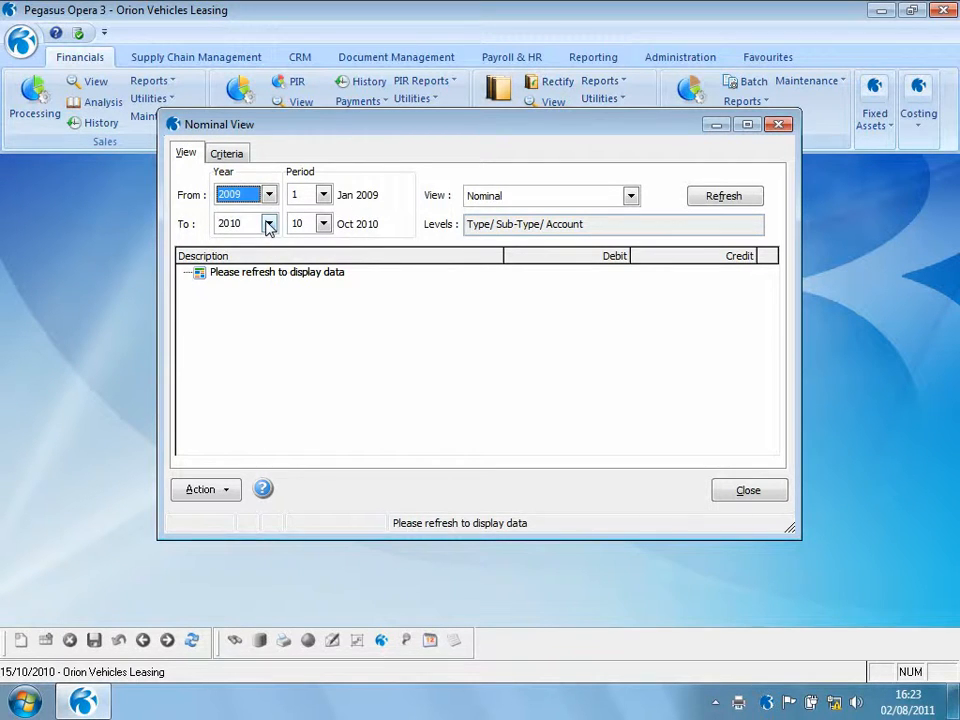
{"action": "left_click", "coordinate": [269, 224]}
{"action": "left_click", "coordinate": [256, 259]}
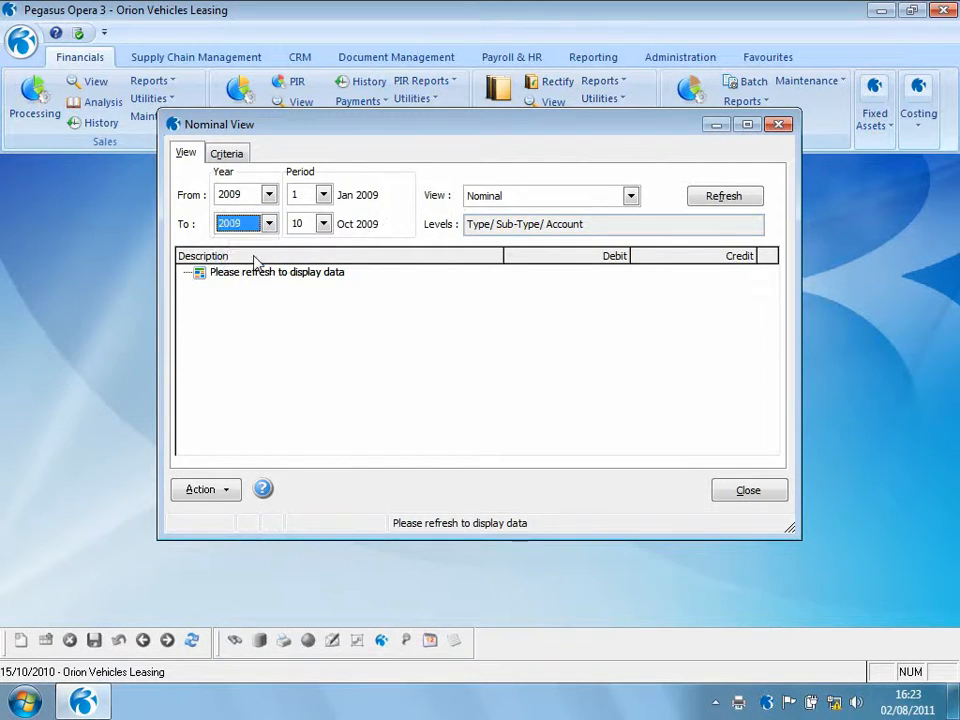
{"action": "left_click", "coordinate": [736, 198]}
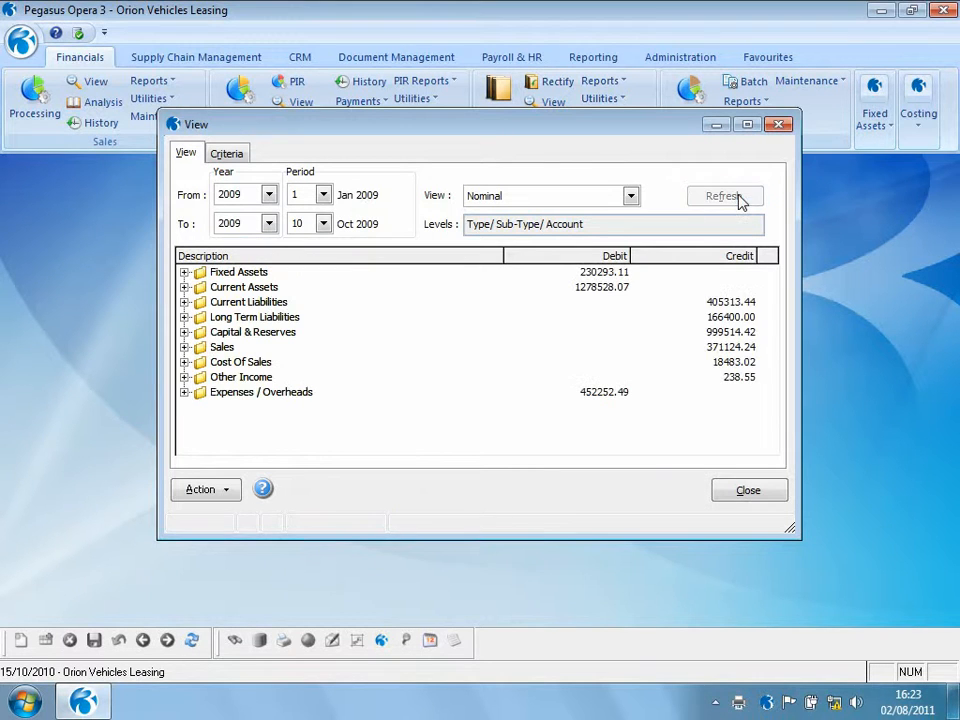
- Examine the Freehold Buildings - Cost transactions under Fixed Assets for the previous-year journal, then close the Nominal View
{"action": "left_click", "coordinate": [184, 272]}
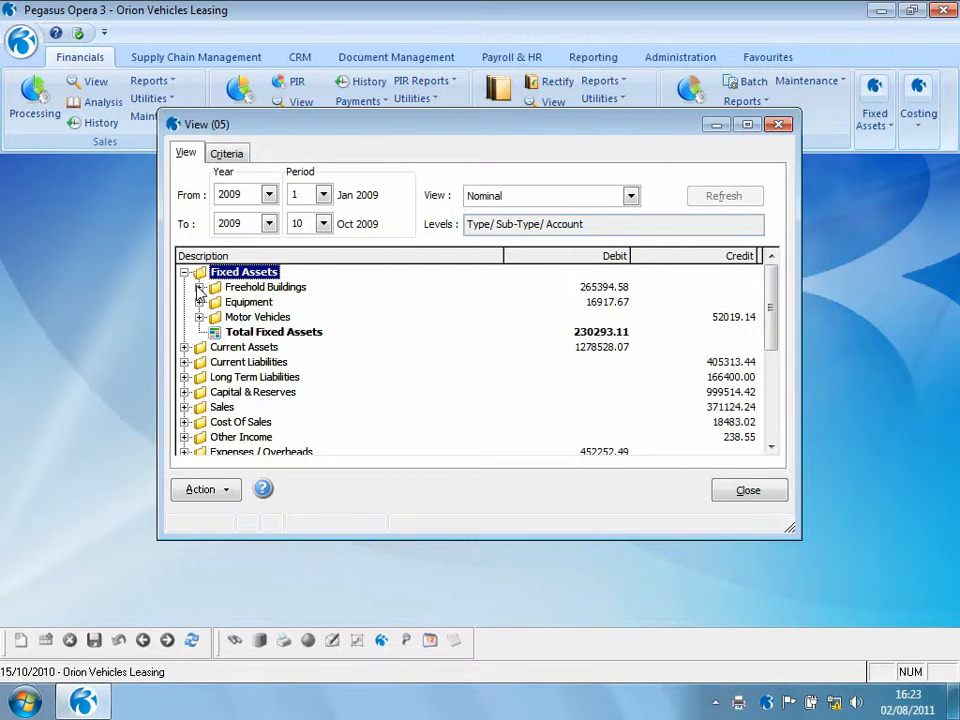
{"action": "left_click", "coordinate": [199, 287]}
{"action": "double_click", "coordinate": [235, 305]}
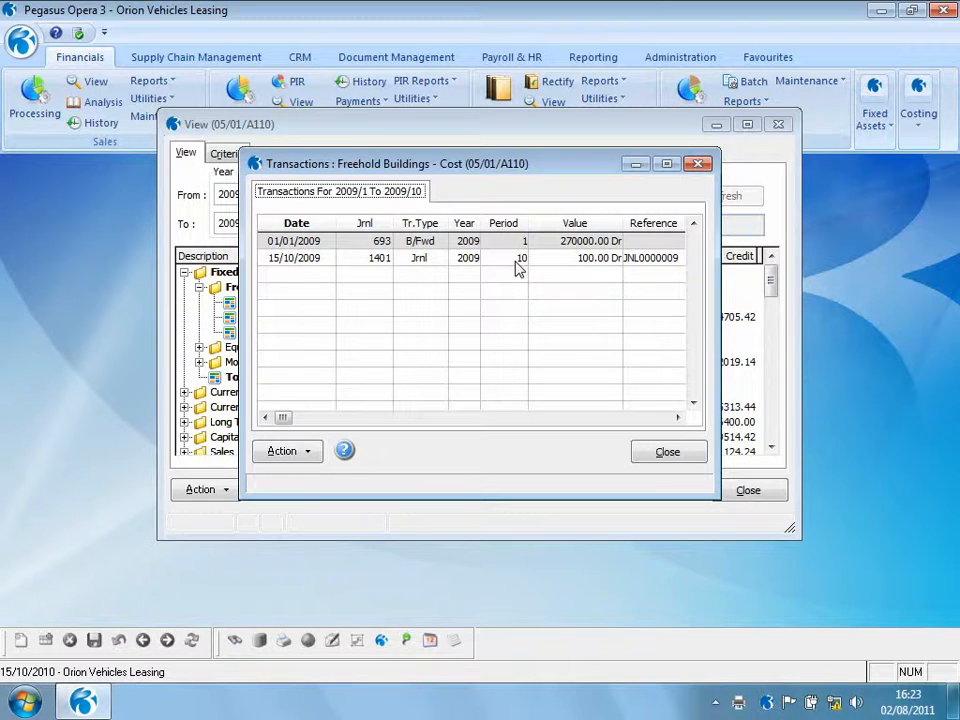
{"action": "left_click", "coordinate": [682, 455]}
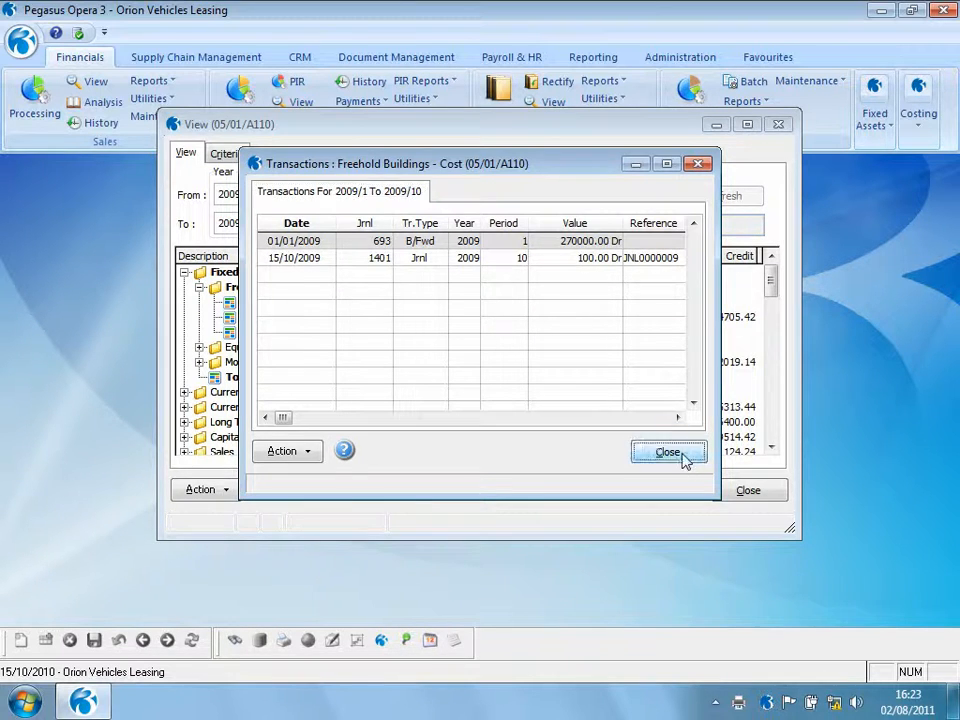
{"action": "left_click", "coordinate": [748, 492]}
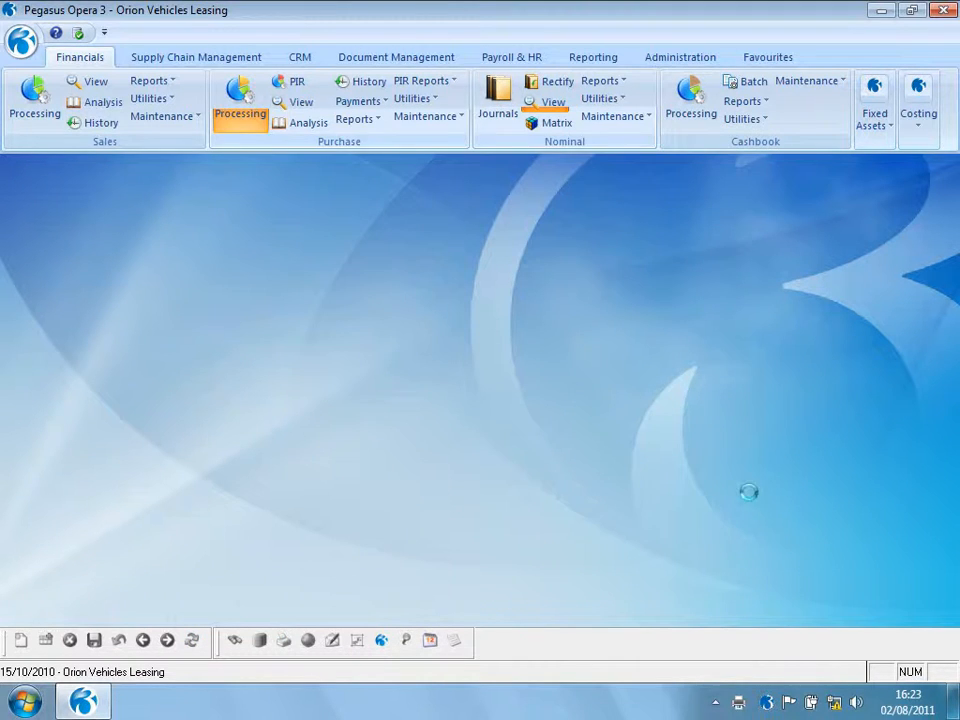